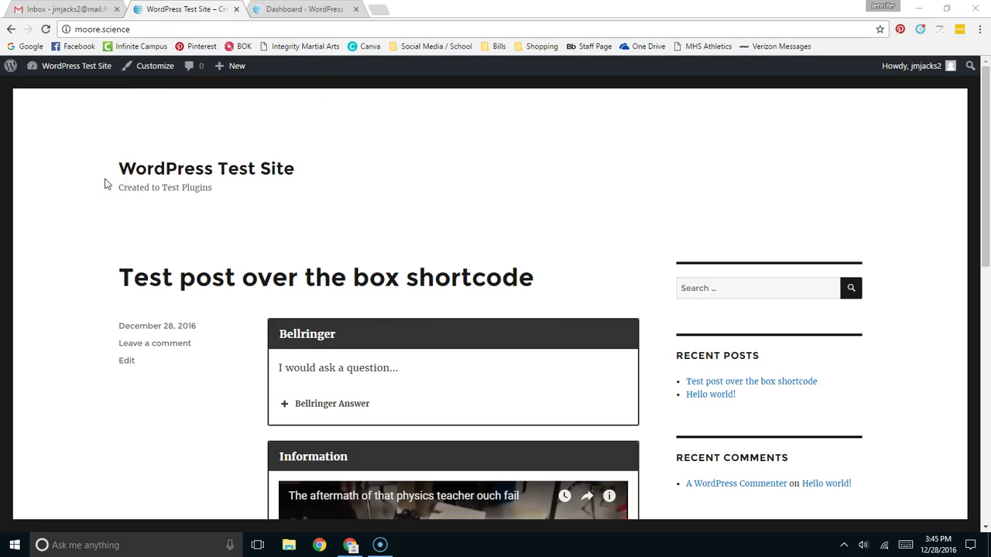
- Leave the live post for the WordPress admin and open the Add Plugins page
scroll(387, 263, down, 5)
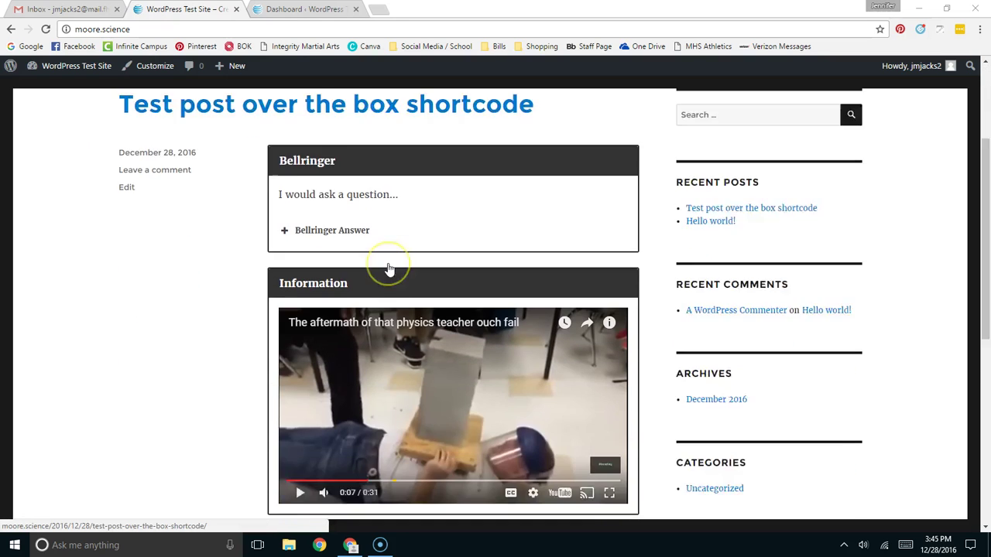
scroll(389, 268, up, 4)
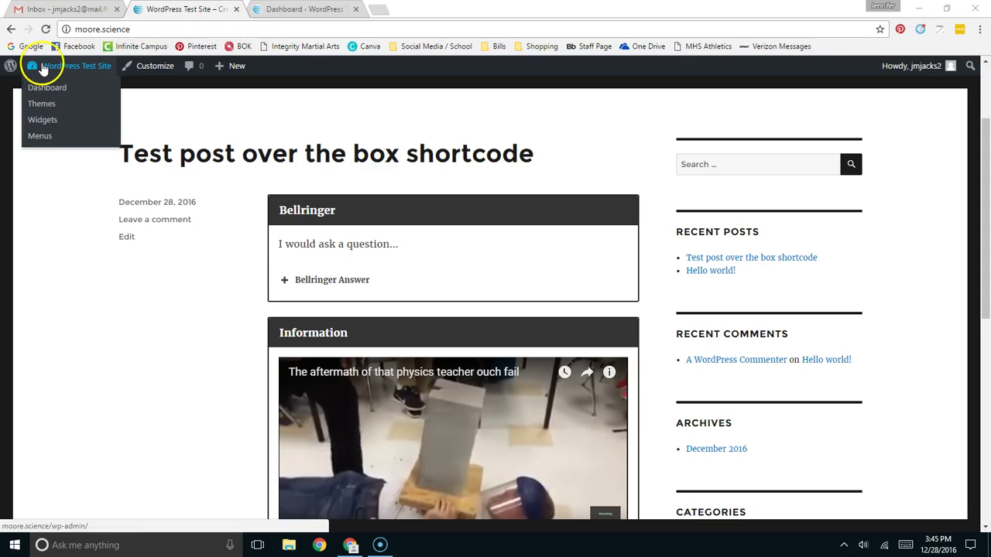
click(295, 12)
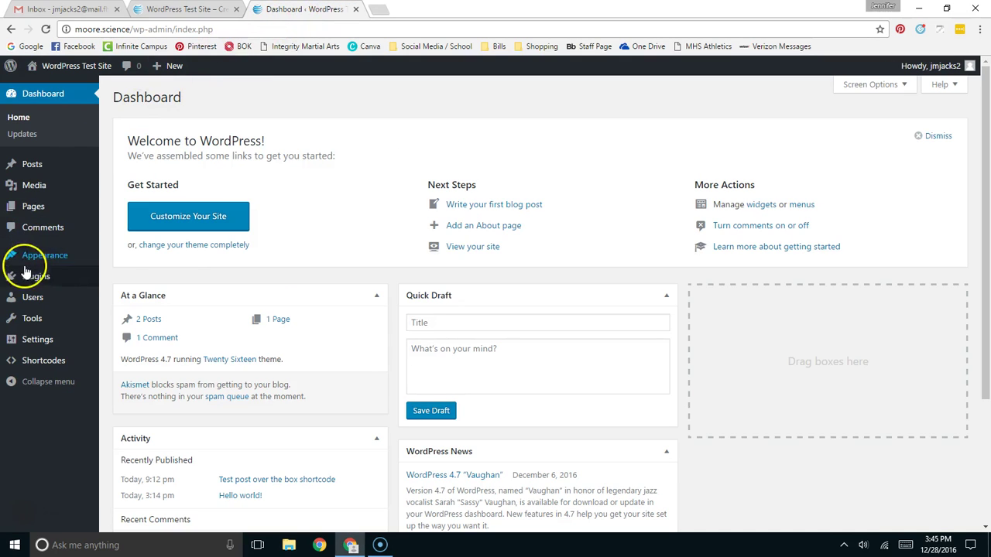
mouse_move(27, 280)
click(126, 295)
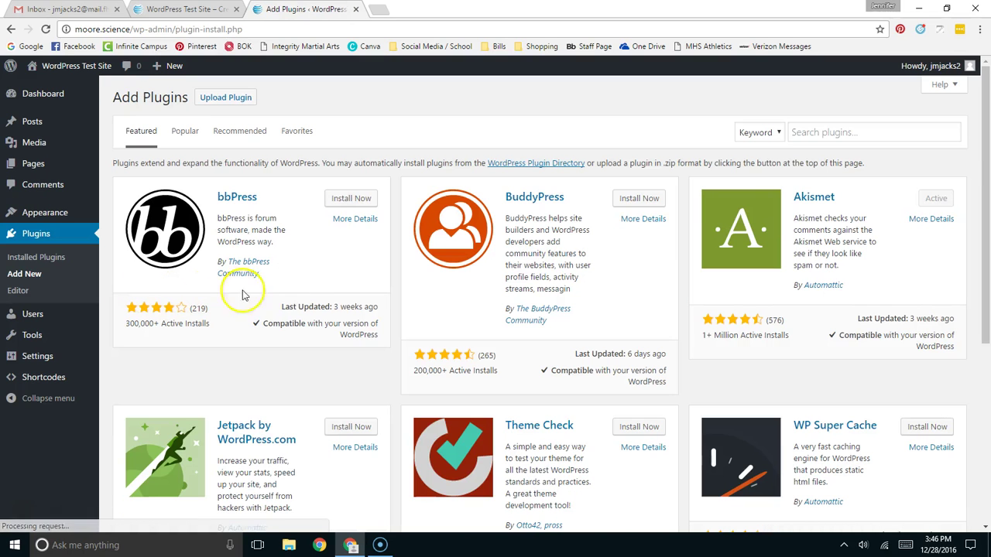
- Search for the Quiz Tool Lite plugin, install it and activate it
click(811, 133)
text(Quiz)
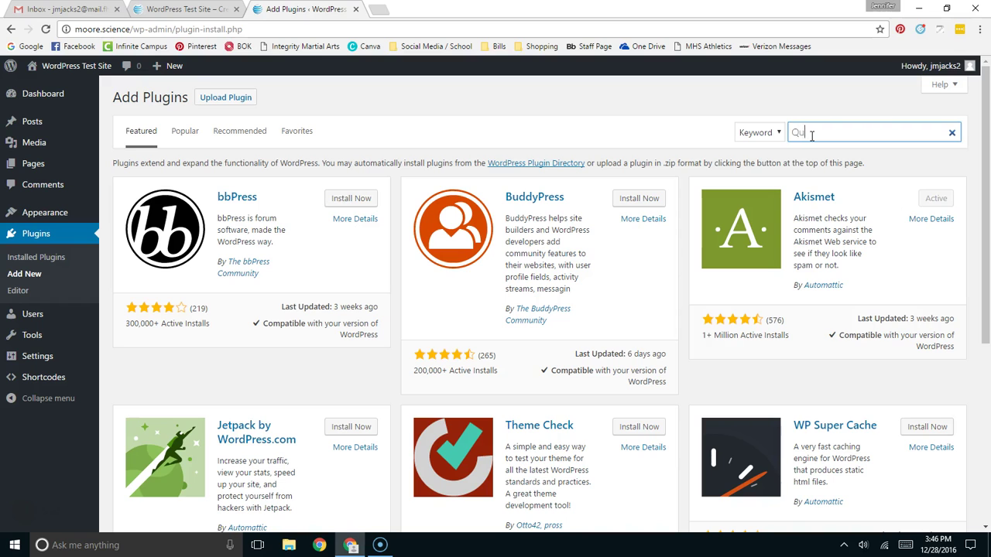
text( Tool Lite\)
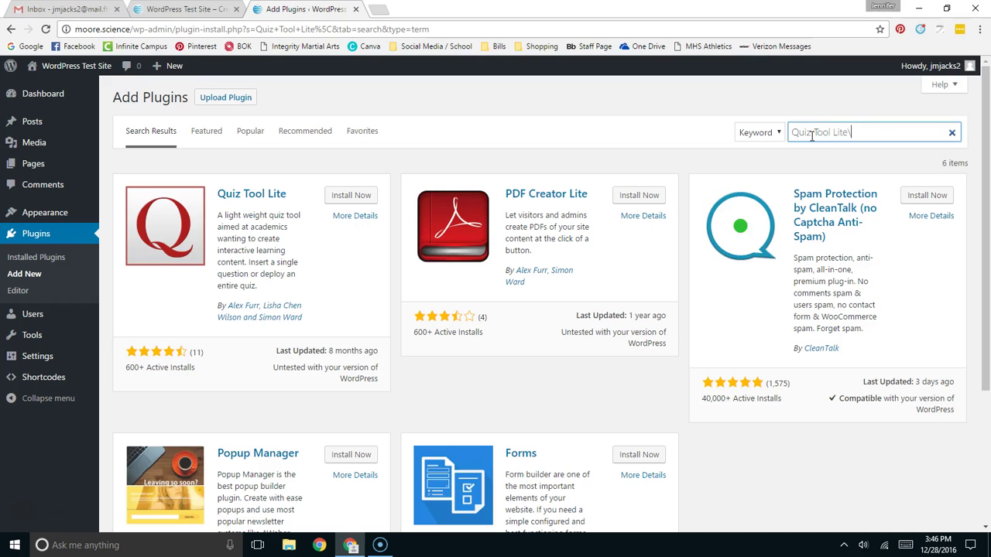
click(350, 199)
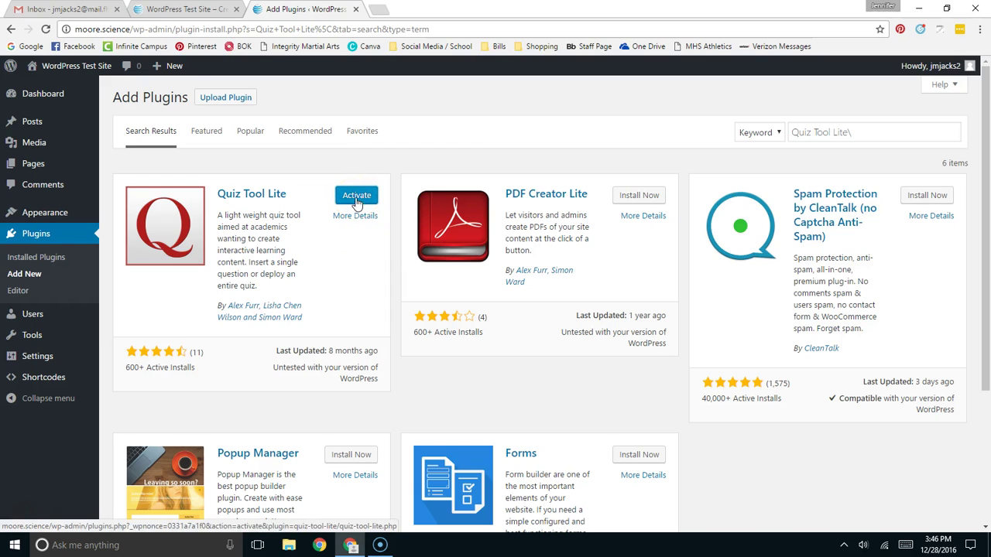
click(357, 200)
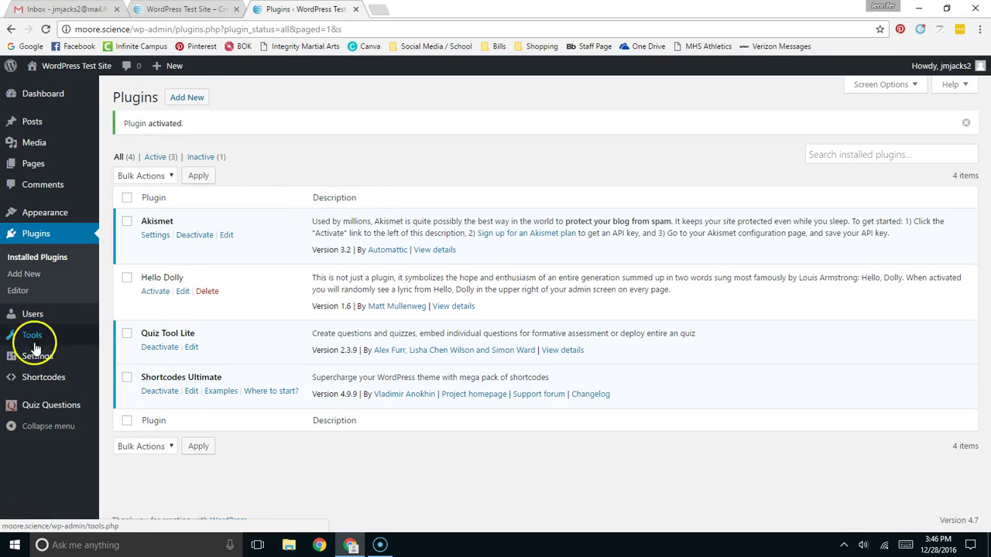
- Check the empty Quizzes list, then go to the Question Pots page
mouse_move(39, 406)
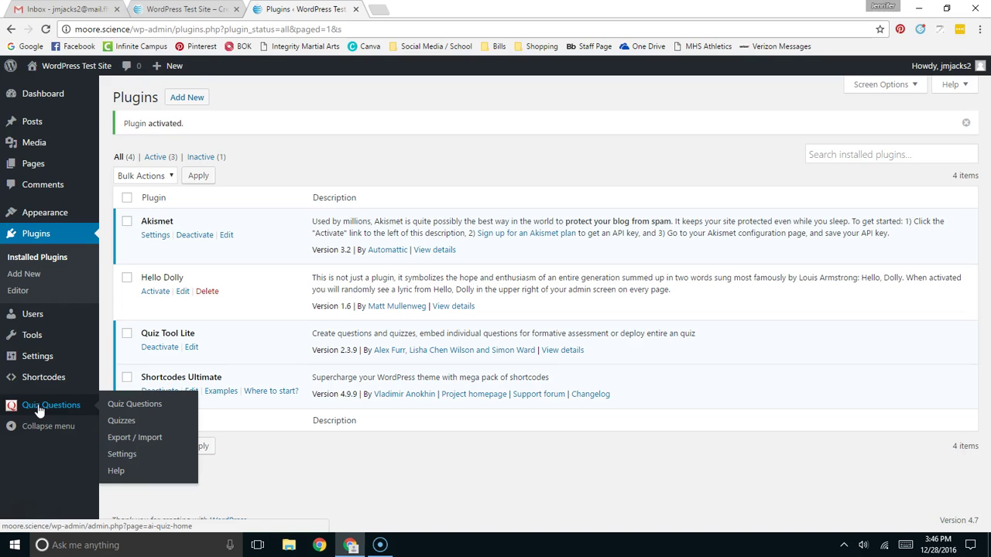
click(127, 422)
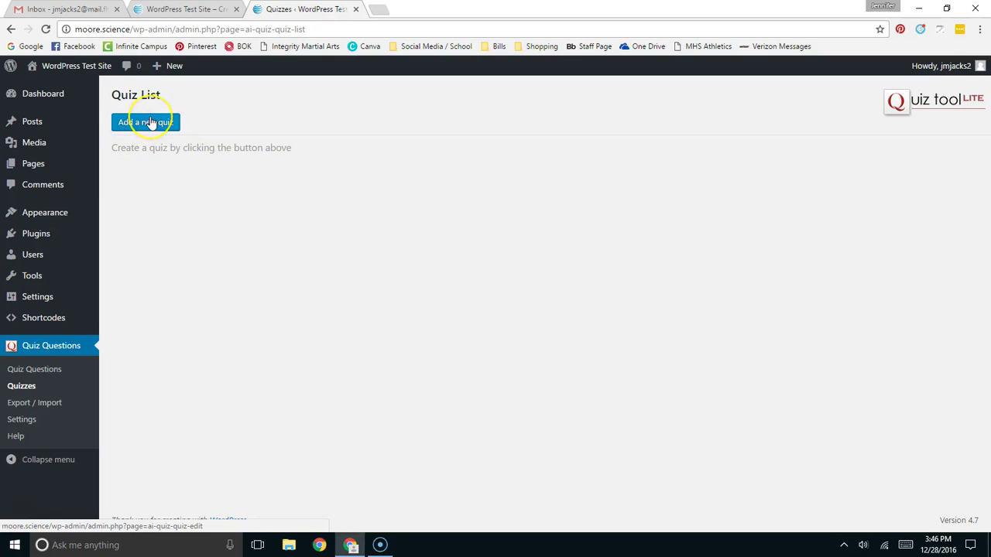
click(35, 369)
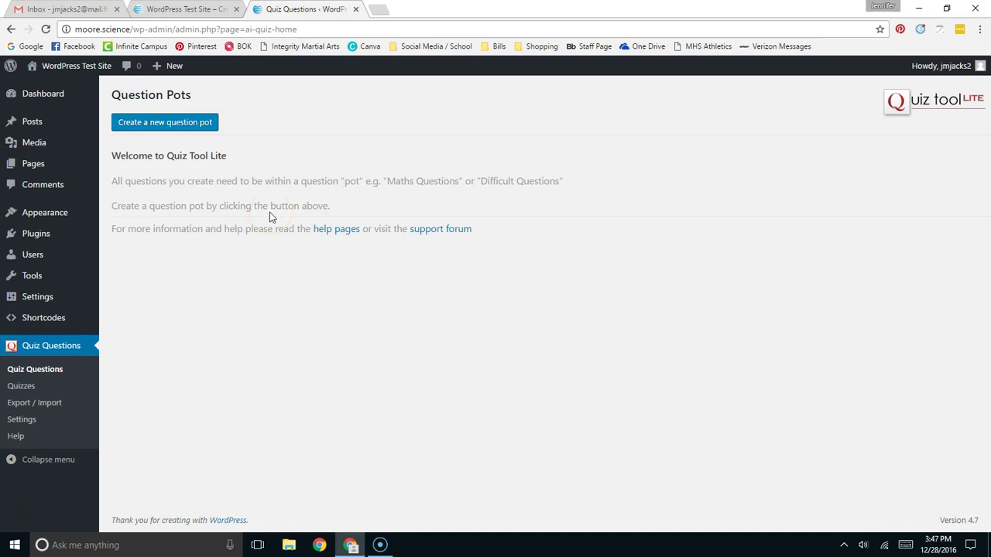
- Create two question pots named 'Quiz 1 Easy' and 'Quiz 1 Hard'
click(178, 130)
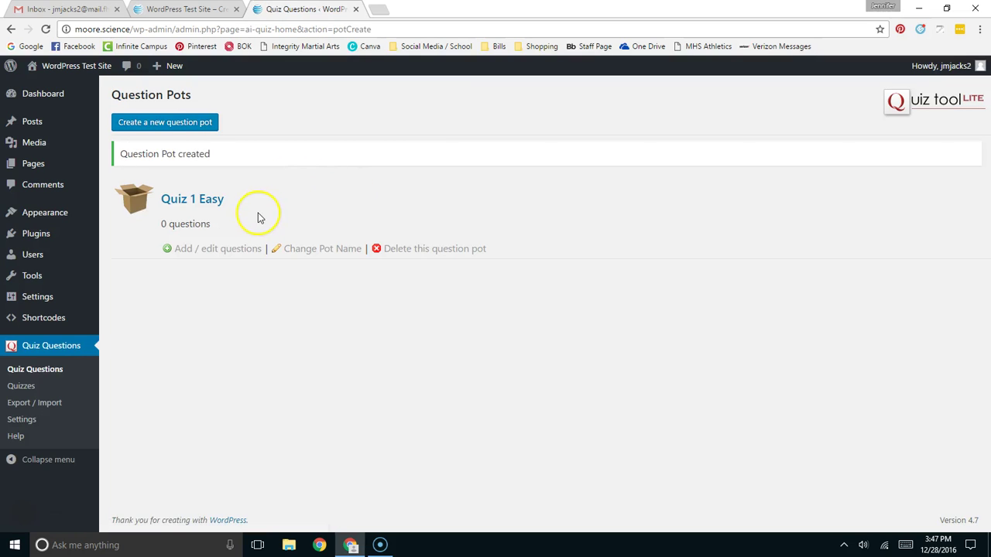
click(165, 124)
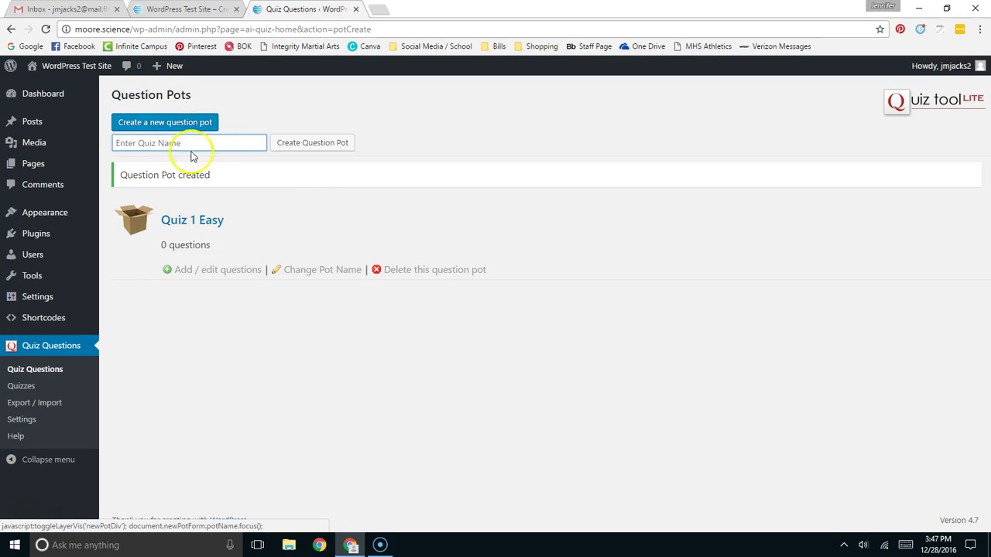
text(Quiz)
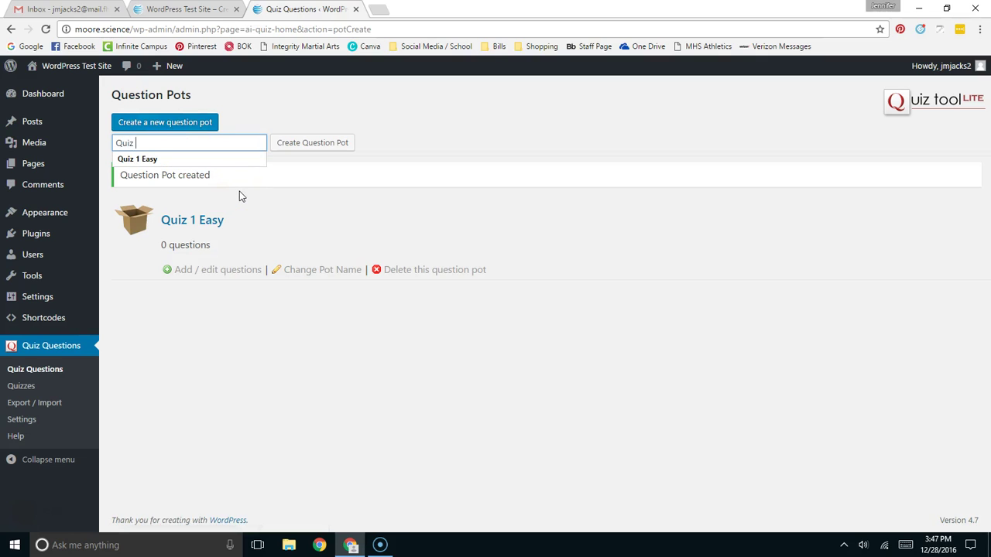
text( 1 Hard)
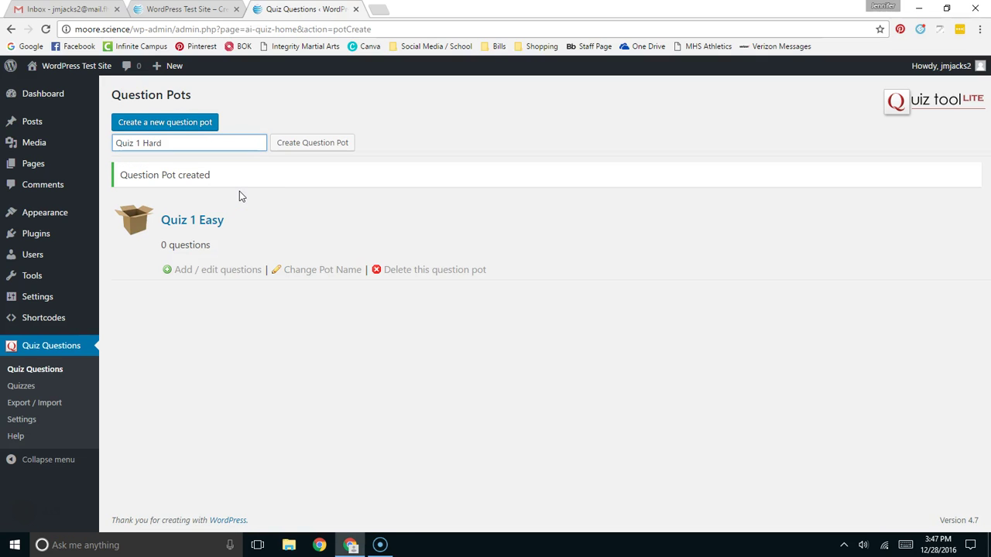
click(183, 124)
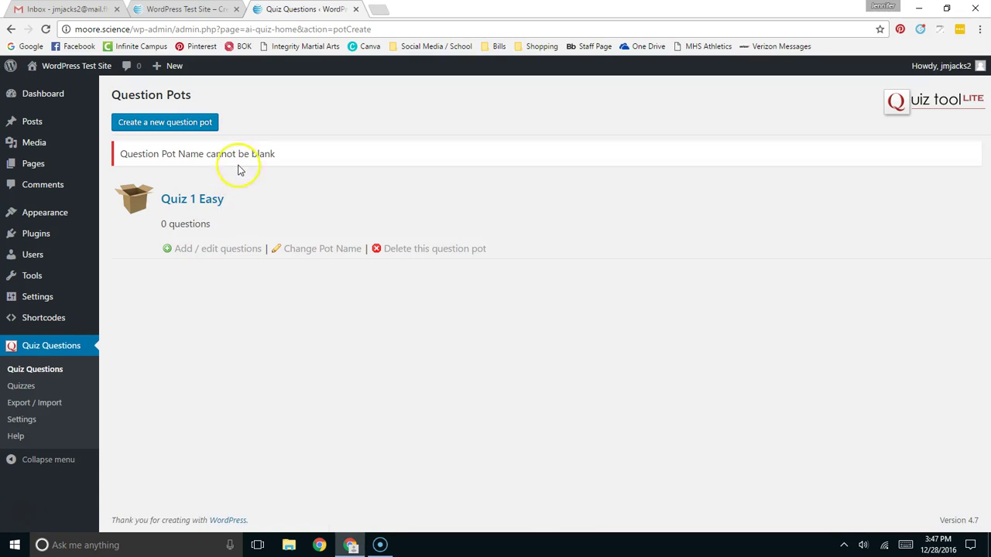
click(165, 124)
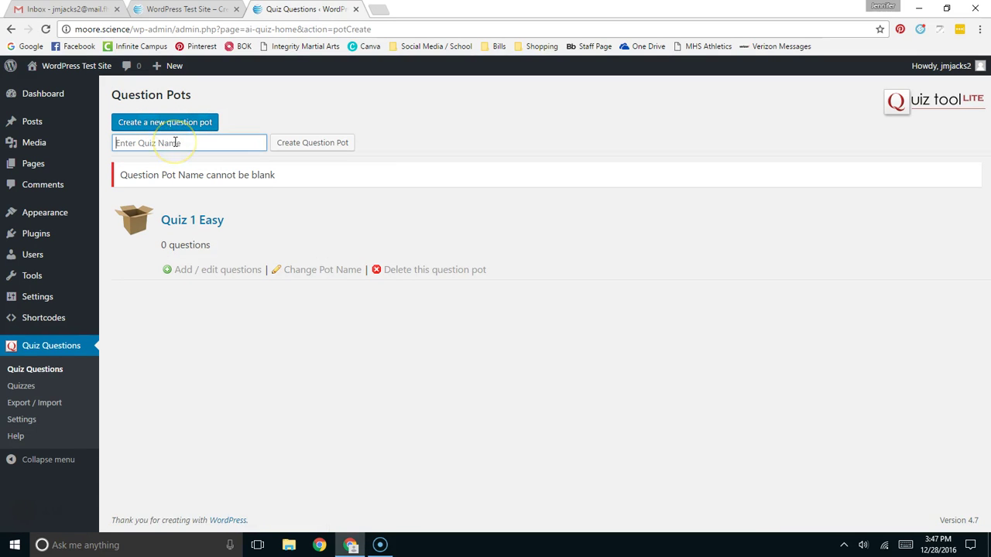
text(Quiz 1 Hard)
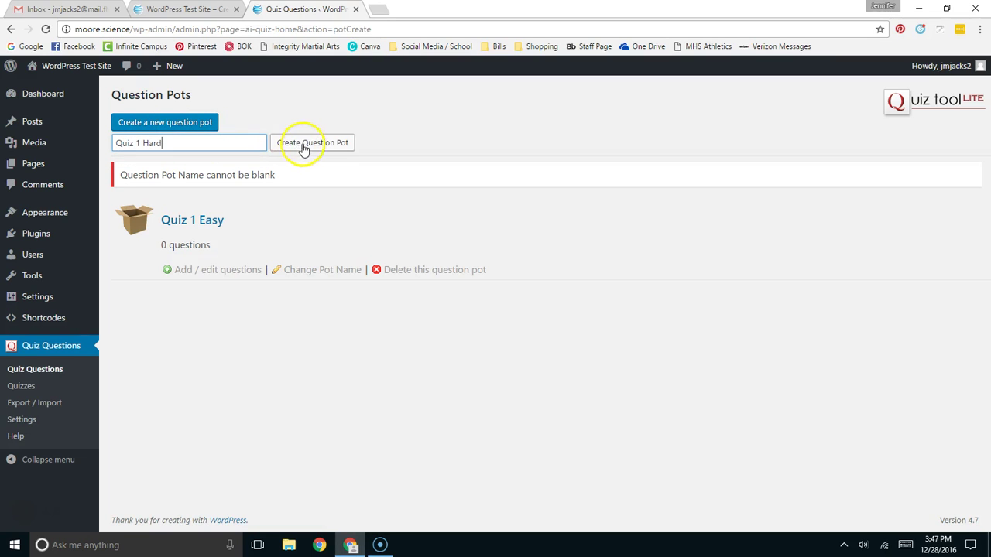
click(304, 145)
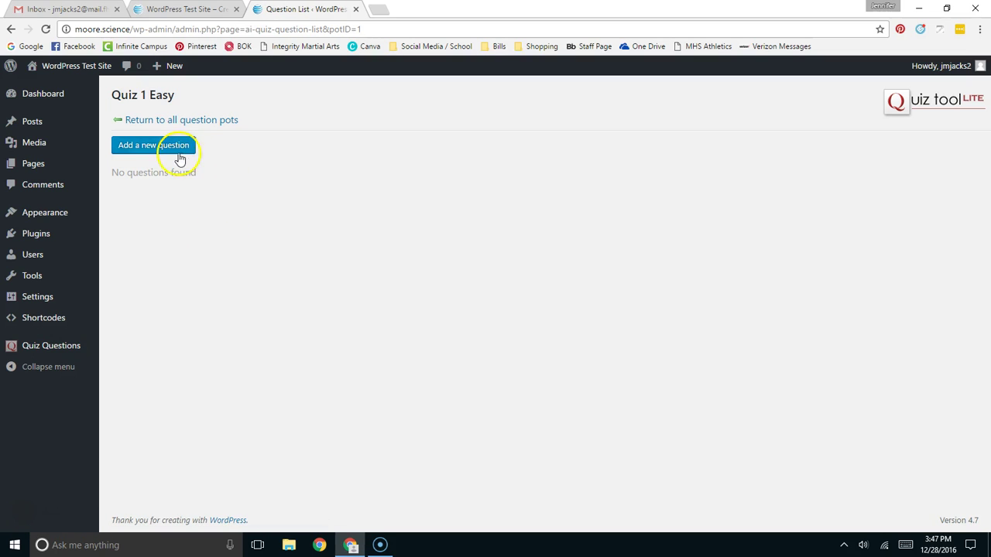
- Add a Single Answer (radio buttons) question reading 'Actual Question' to Quiz 1 Easy and save it
click(163, 147)
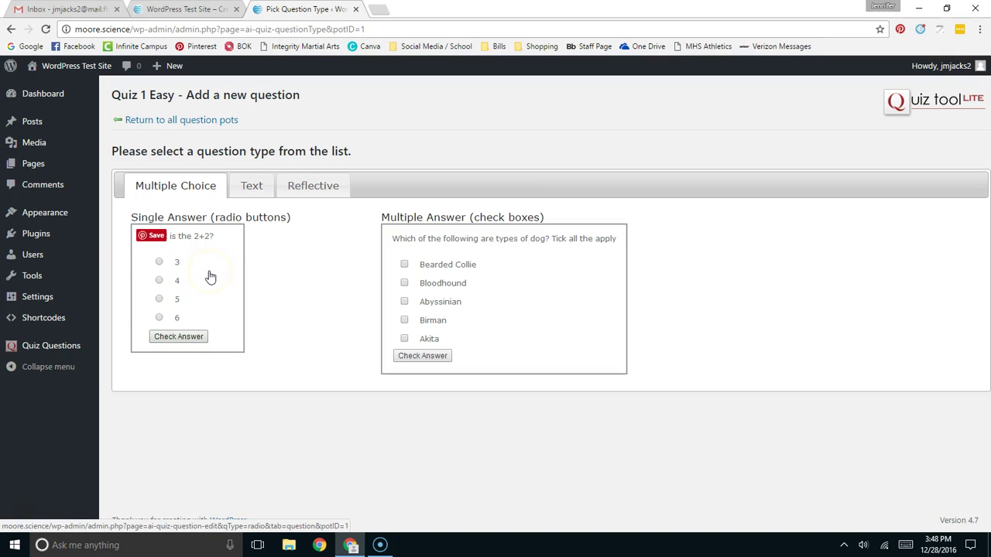
click(210, 277)
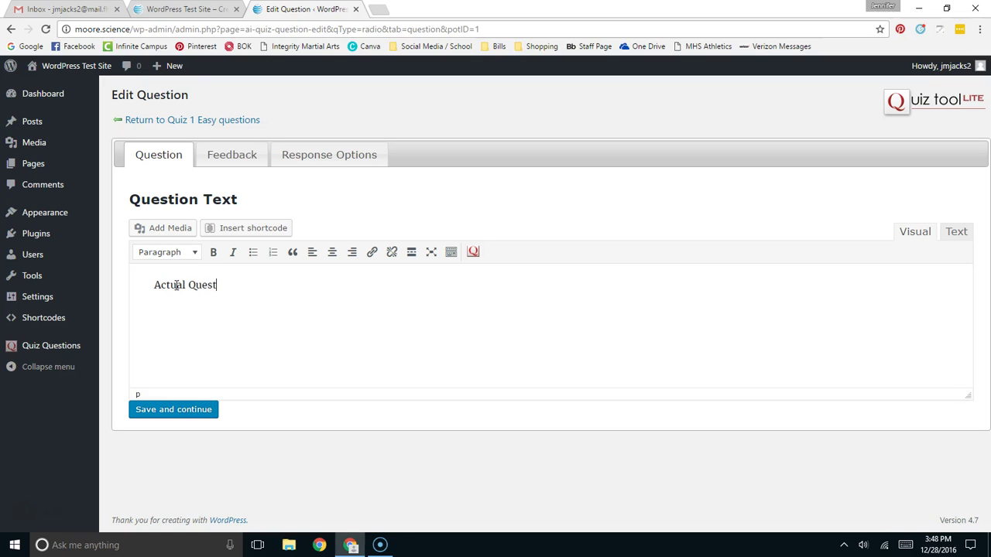
click(322, 157)
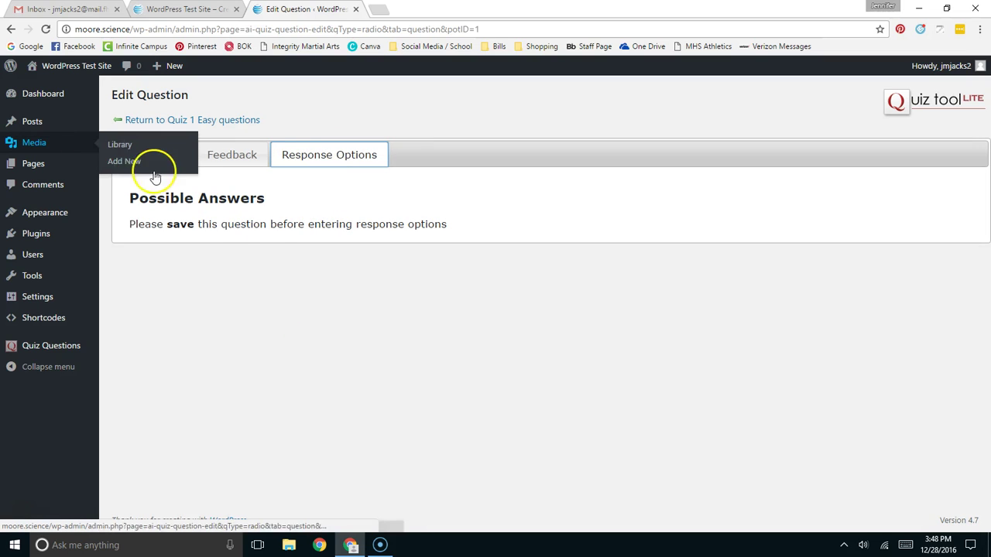
click(162, 159)
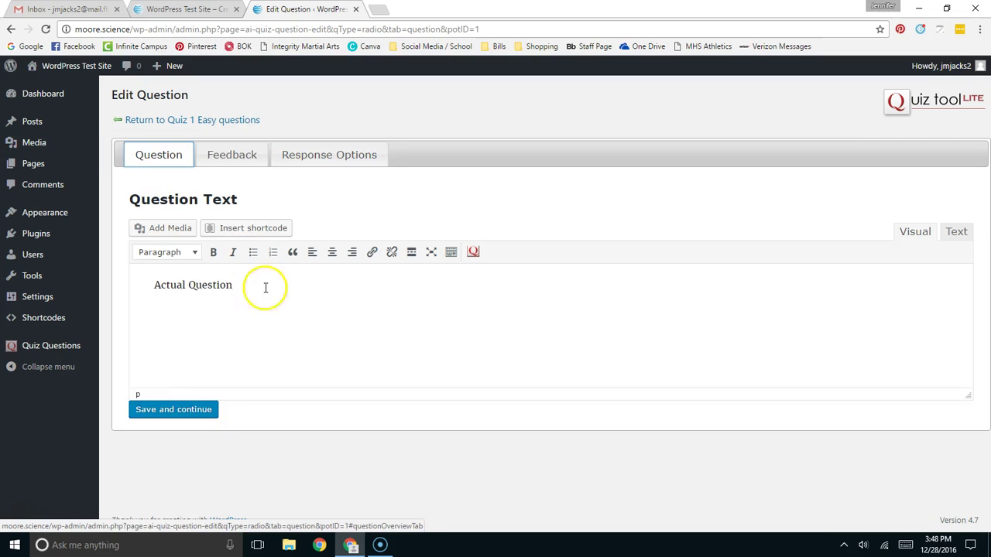
click(194, 410)
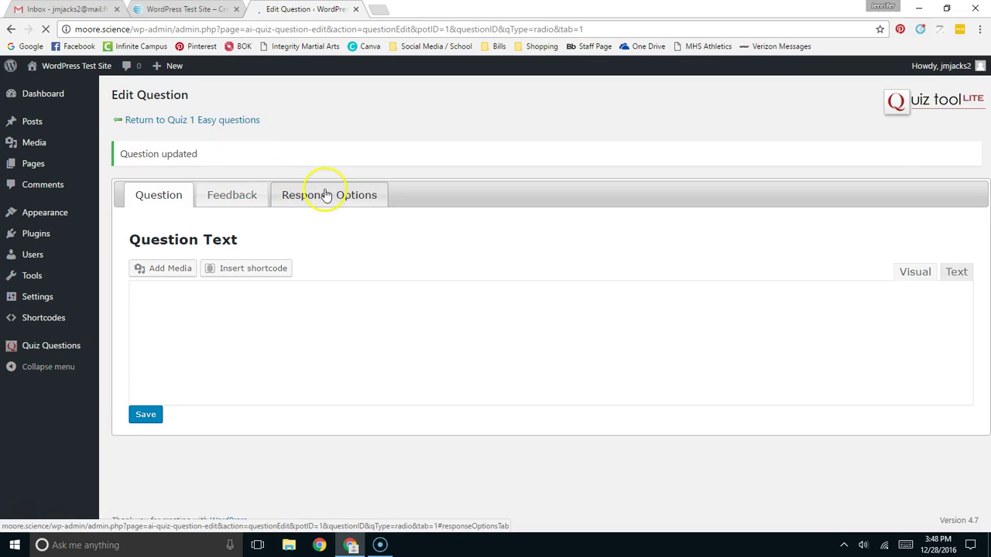
- Add the response option 'this is the right one' marked as the correct answer
click(322, 200)
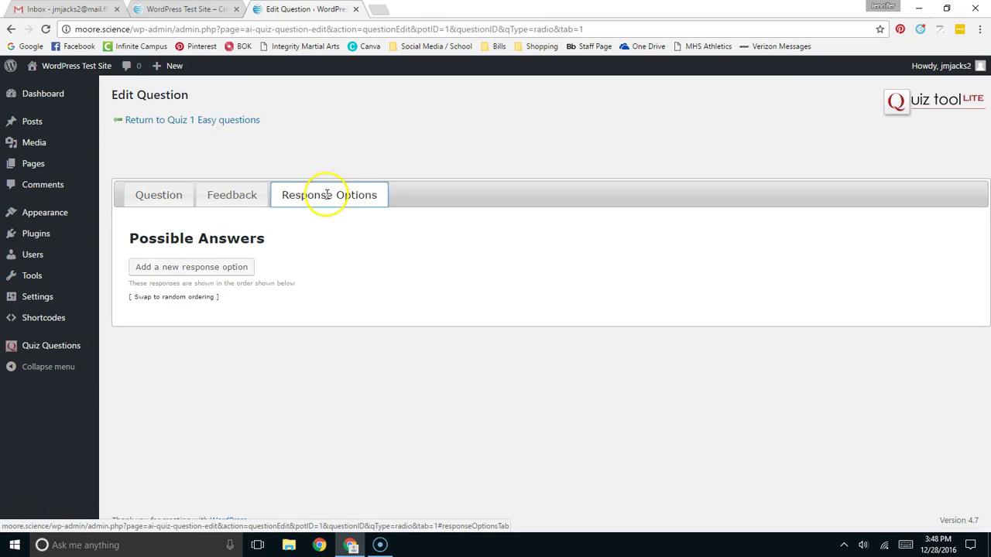
click(201, 269)
click(335, 157)
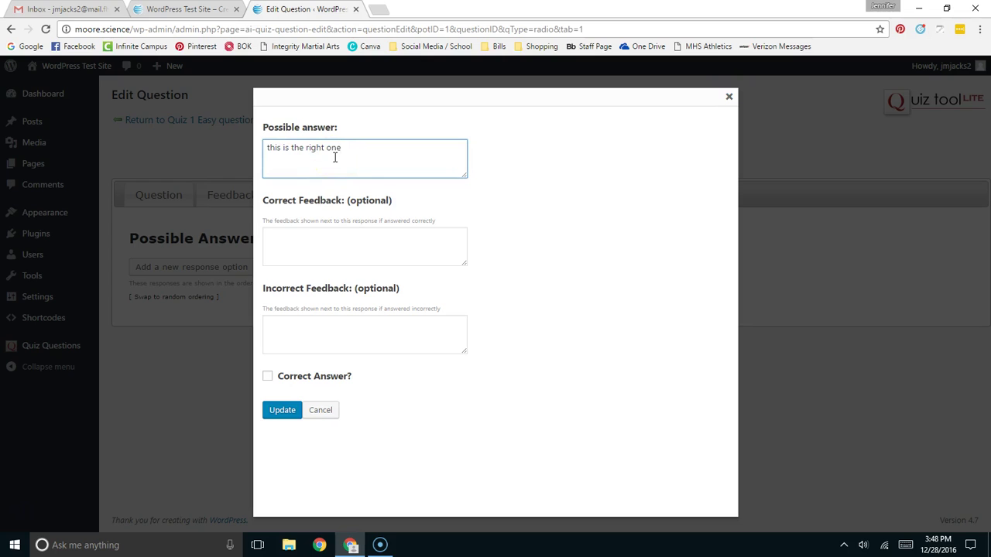
text(this is the right one)
click(267, 377)
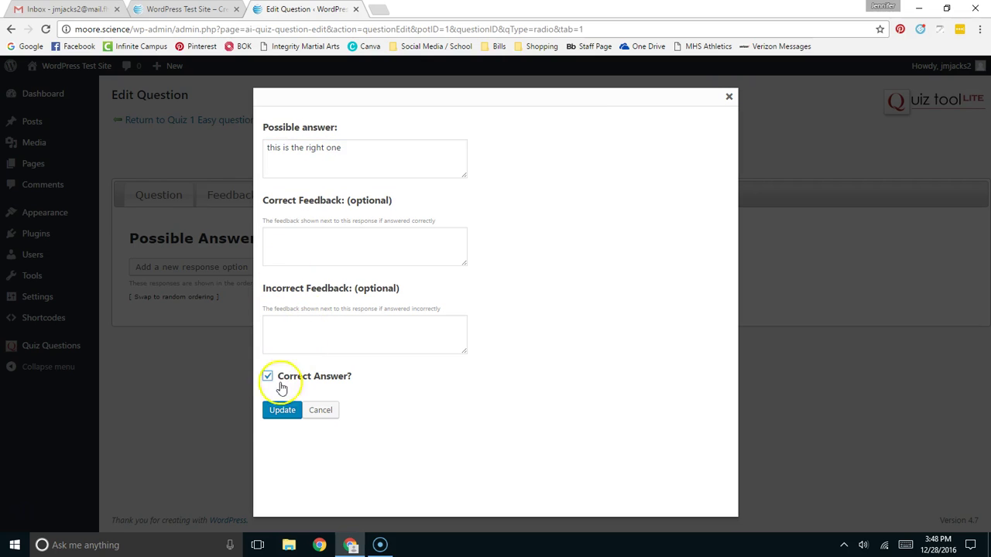
click(282, 410)
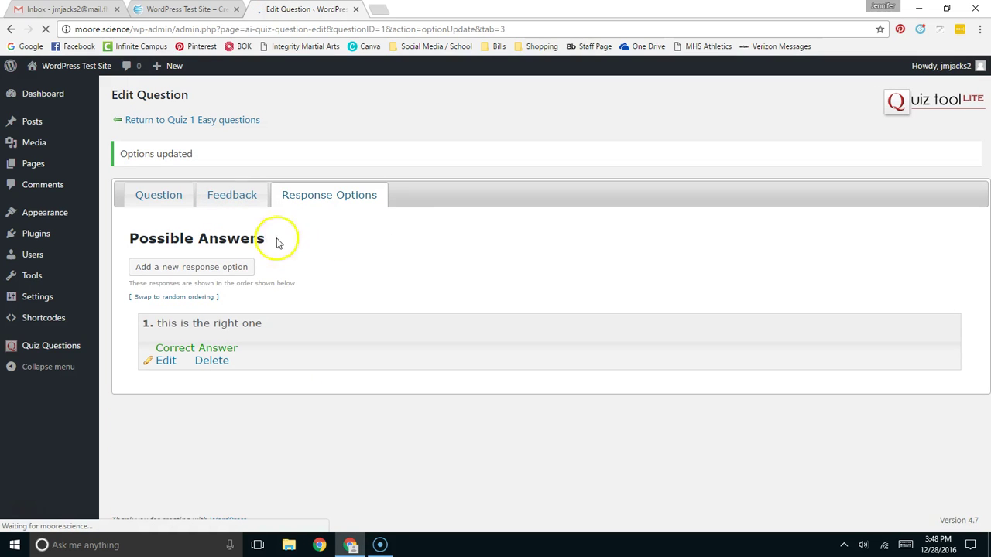
- Add the wrong answer 'this is wrong' and return to the Quiz 1 Easy questions
click(209, 267)
click(320, 156)
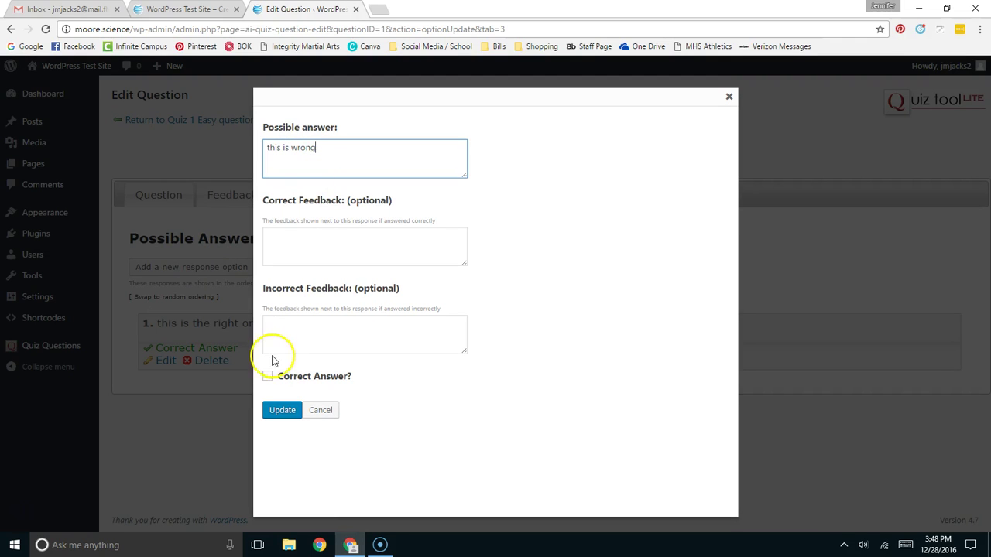
click(281, 410)
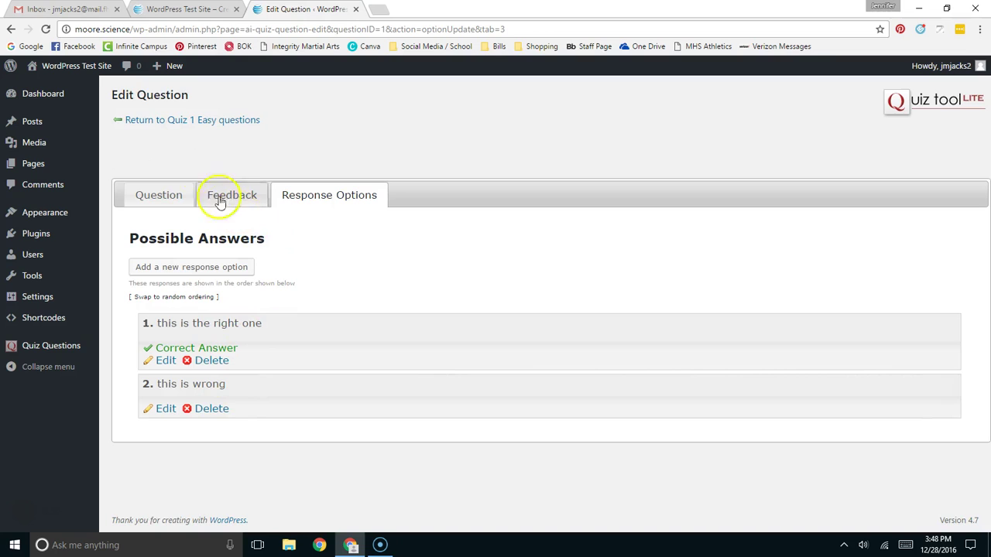
click(171, 122)
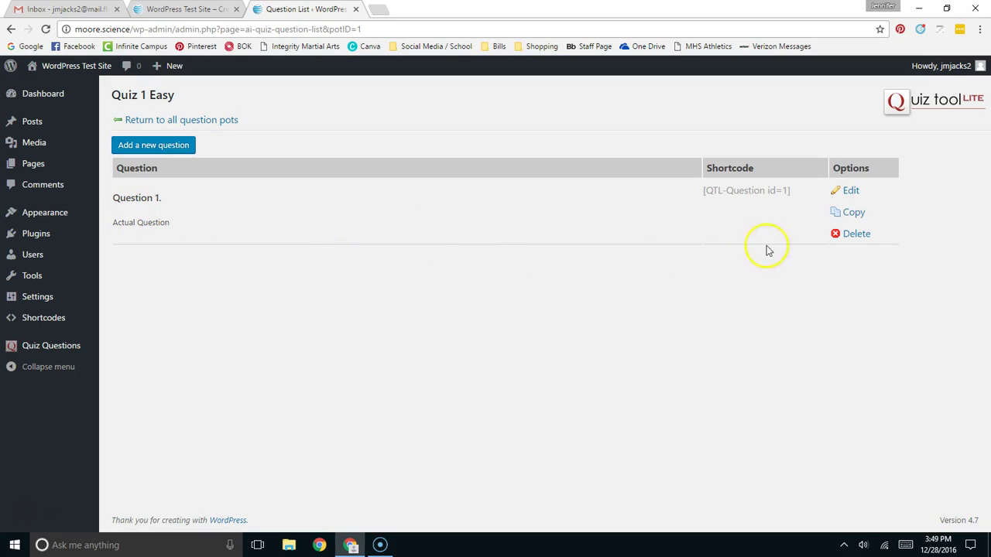
- Copy Question 1 into Quiz 1 Easy and check Question 2's copied response options
click(852, 215)
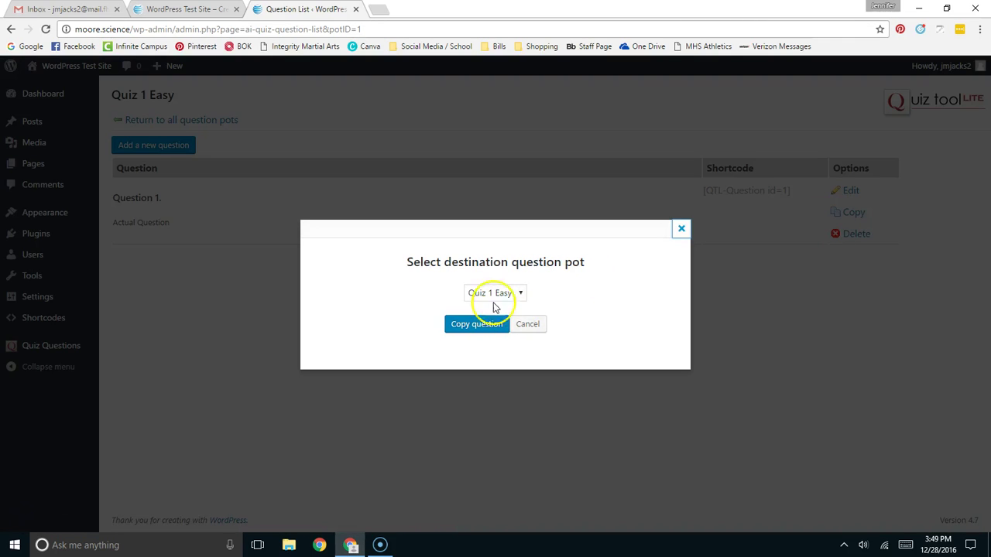
click(472, 327)
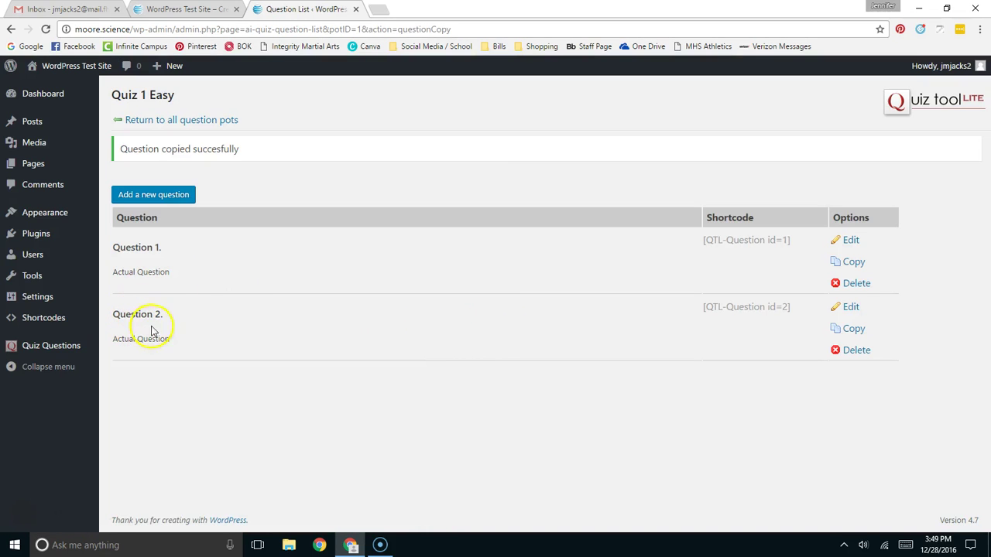
click(849, 308)
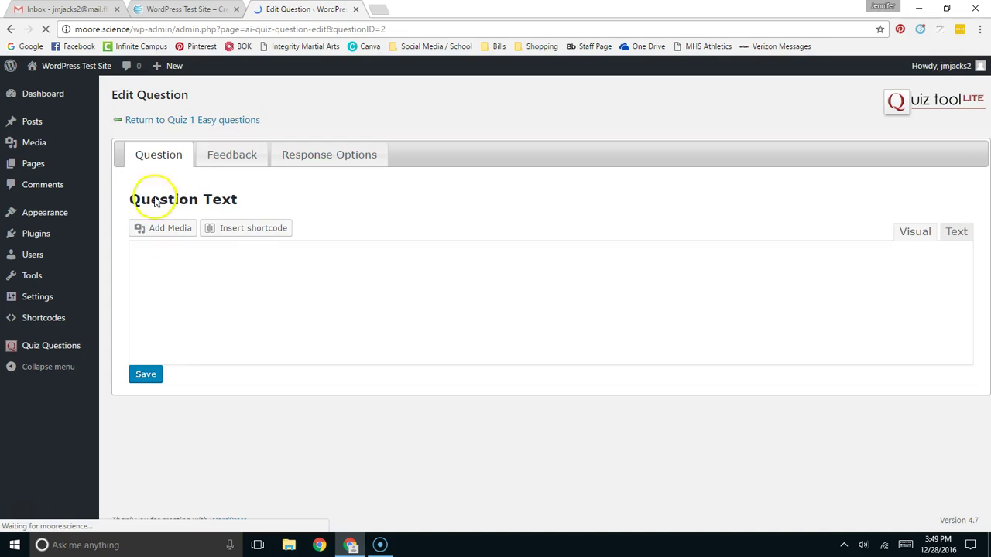
click(315, 165)
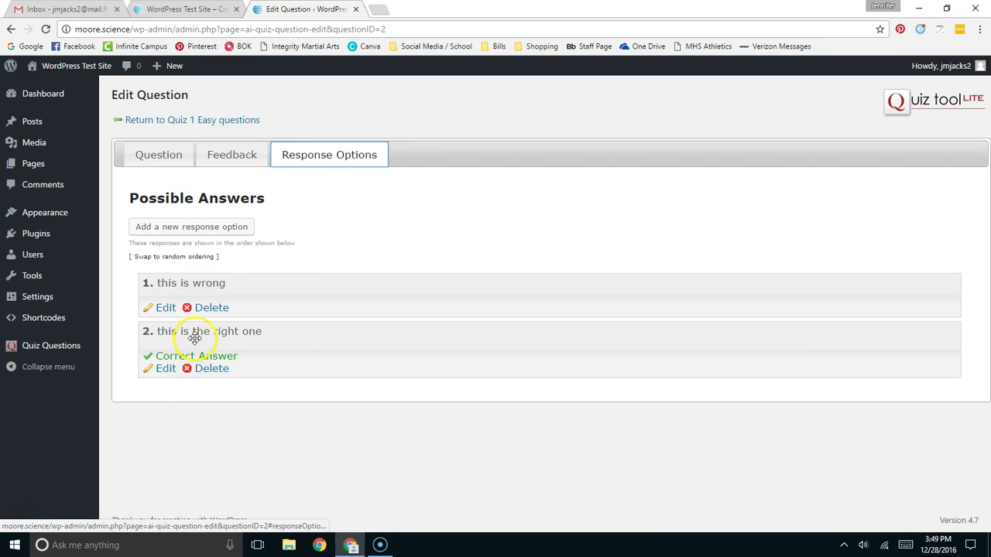
click(174, 161)
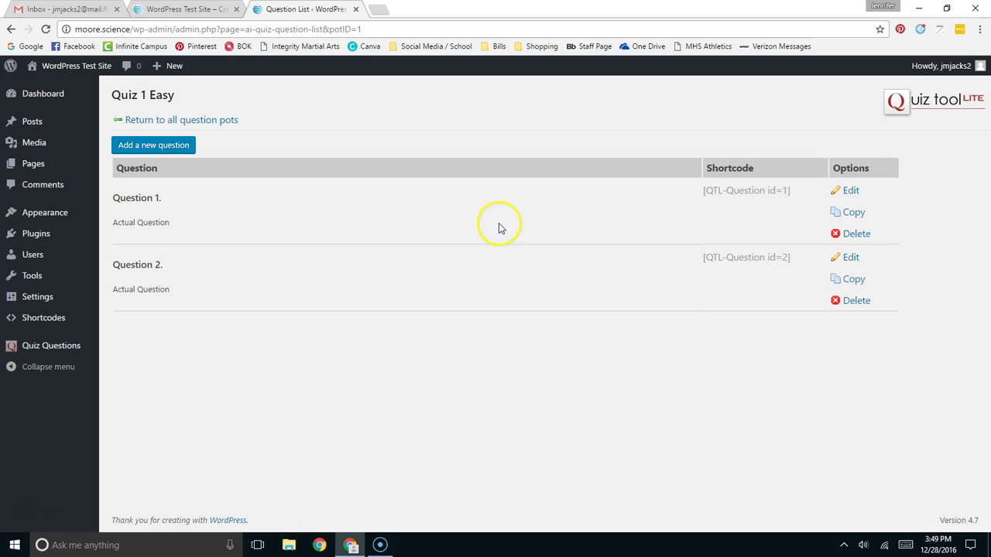
- Retitle the Easy questions 'First Actual Question' and 'Second Actual Question', then return to all pots
click(855, 195)
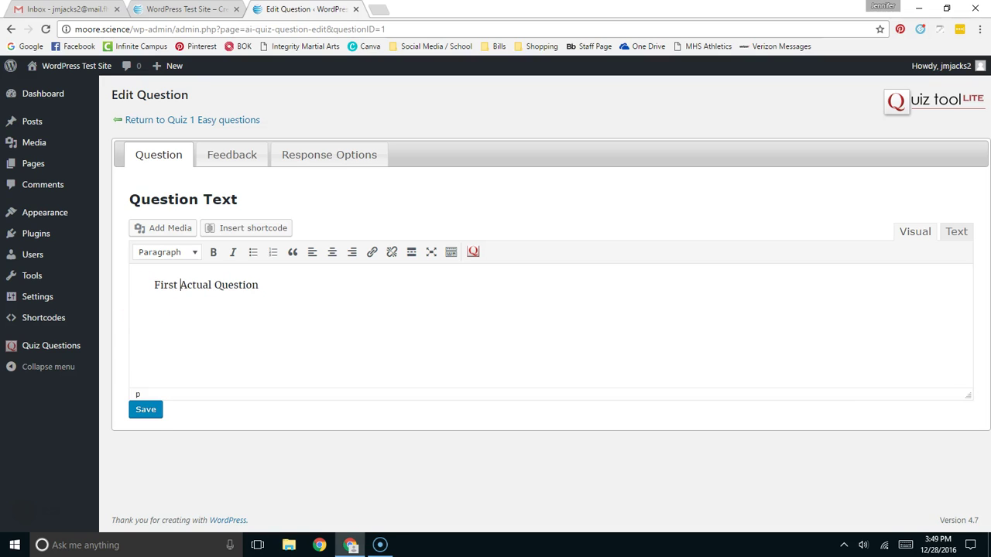
click(143, 413)
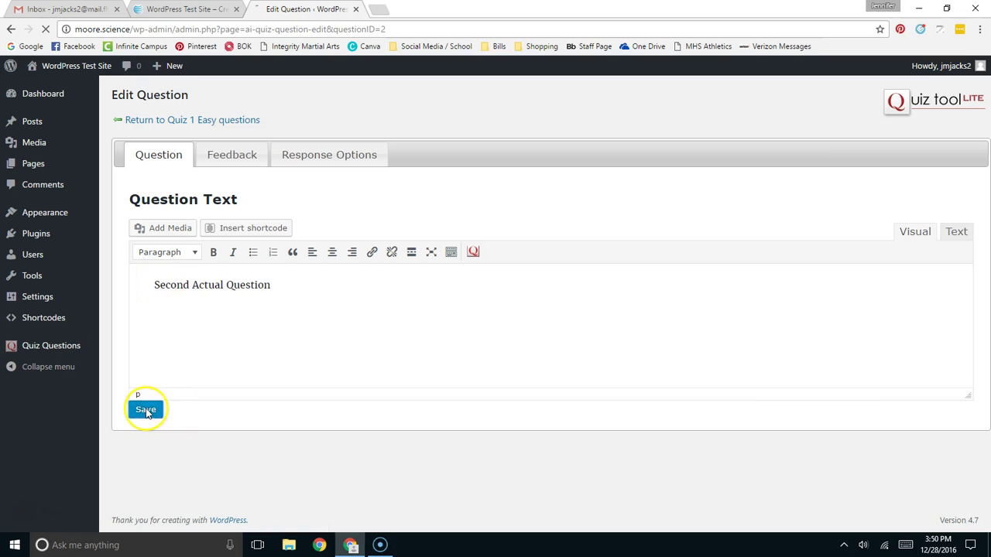
click(145, 410)
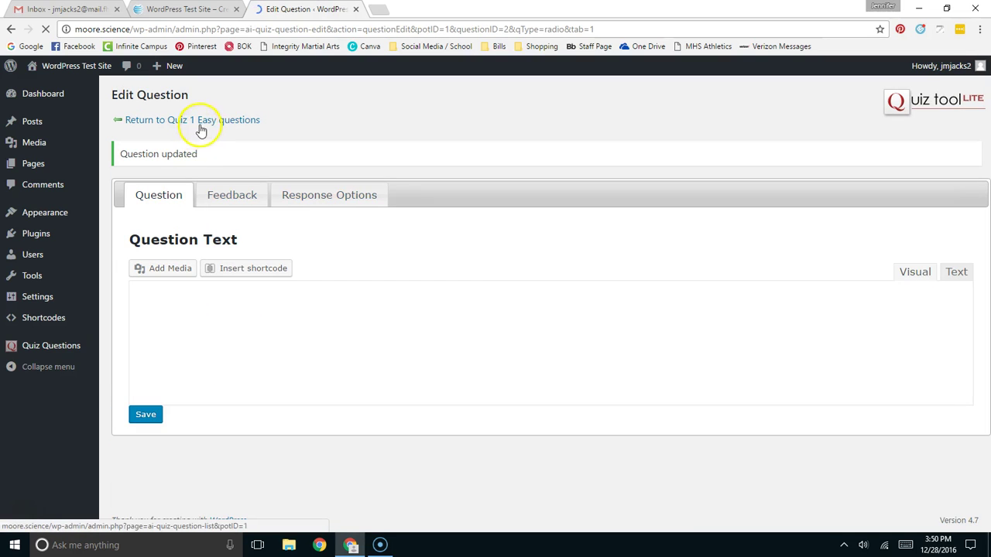
click(199, 127)
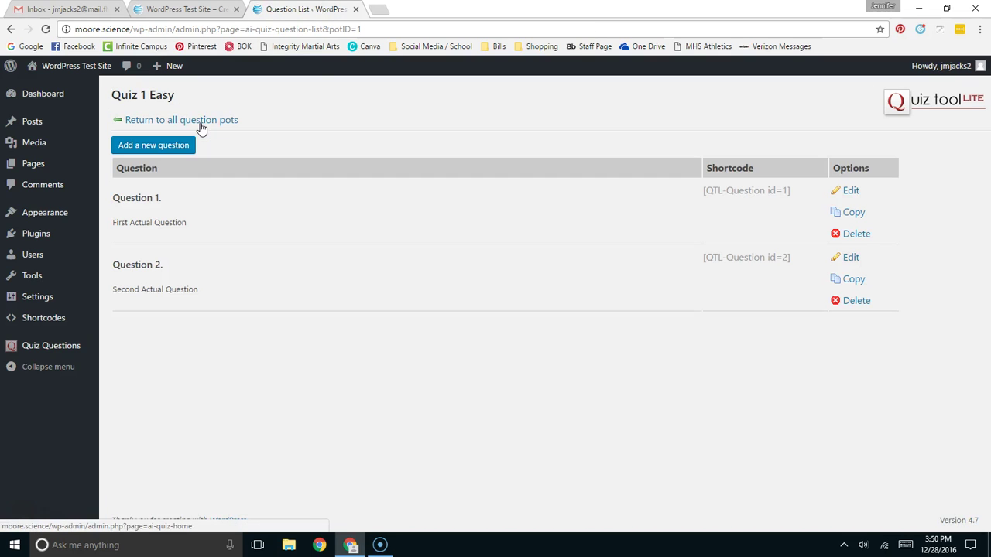
click(193, 122)
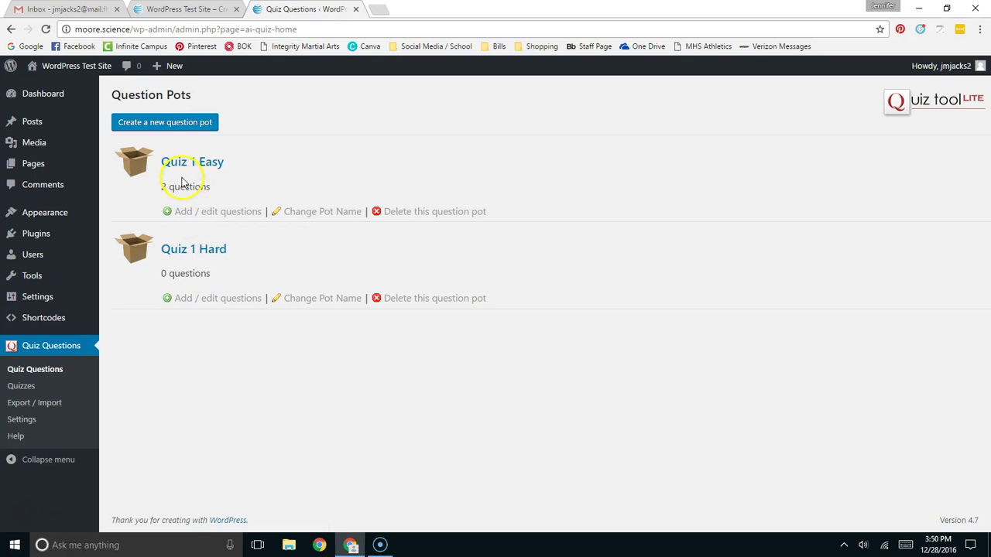
- Create a Single Answer question in the Quiz 1 Hard pot and save its text
click(209, 300)
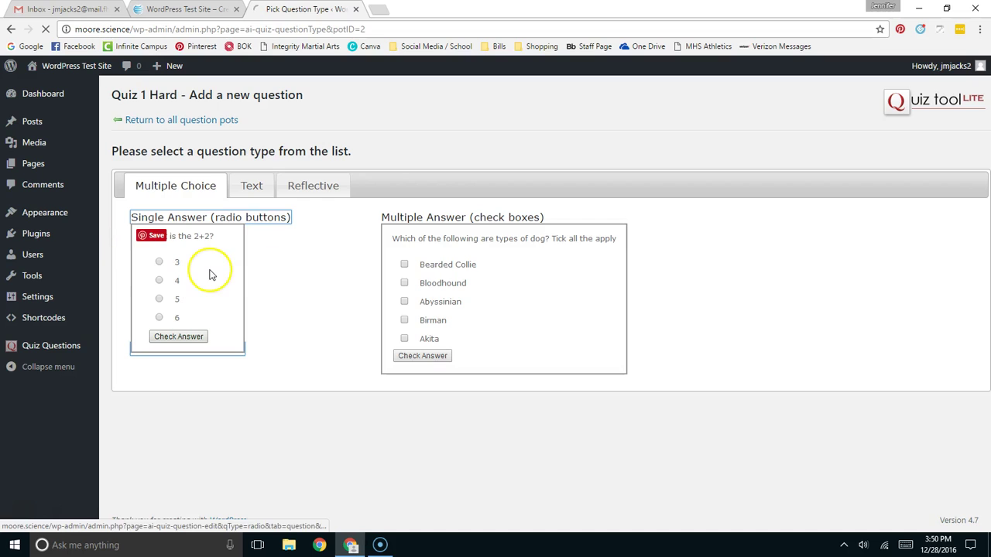
click(211, 273)
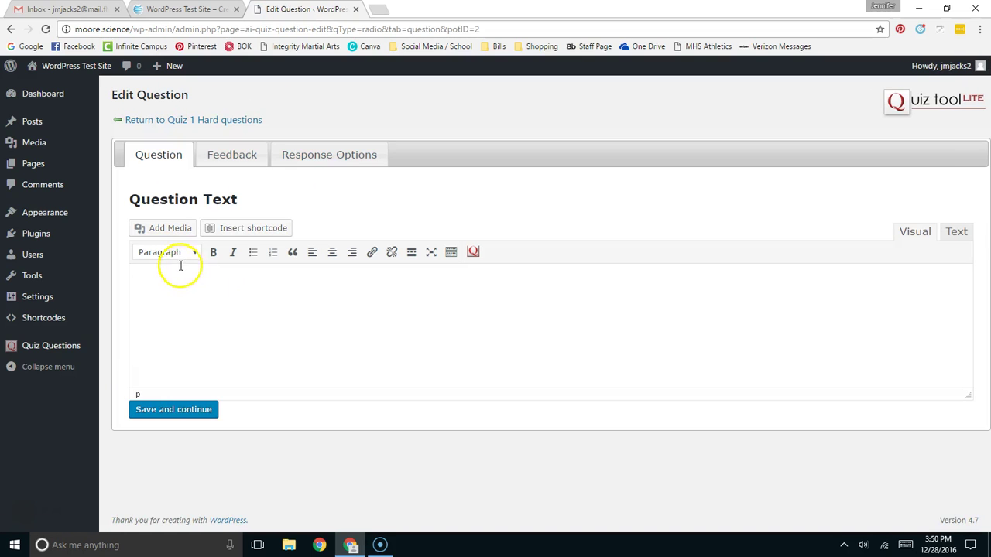
click(169, 273)
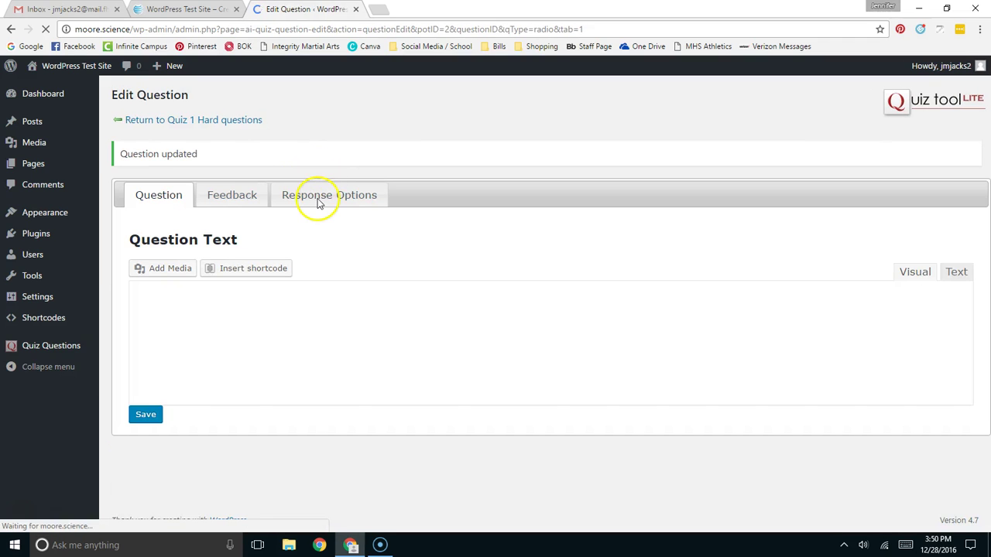
- Add a response option to the Hard question marked as the correct answer
click(317, 200)
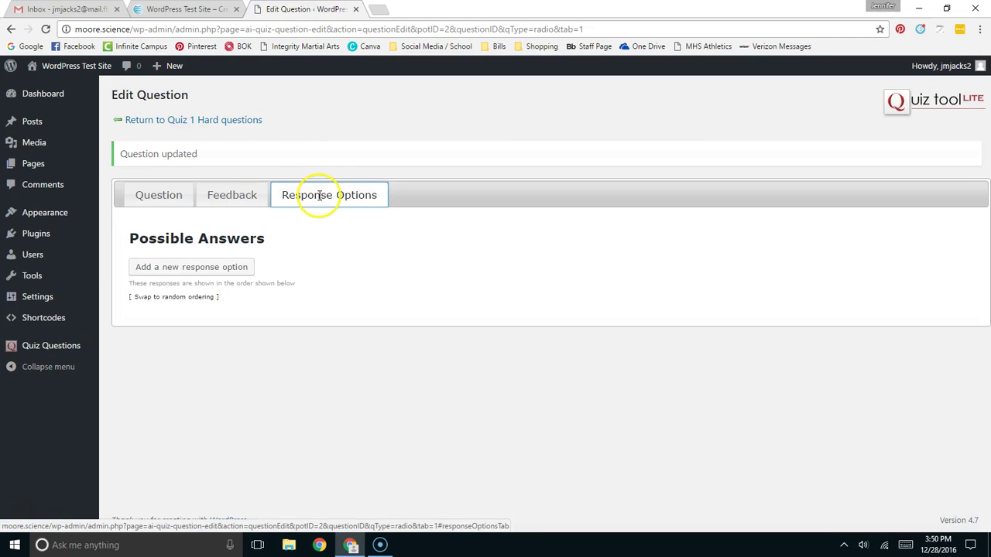
click(191, 271)
click(296, 161)
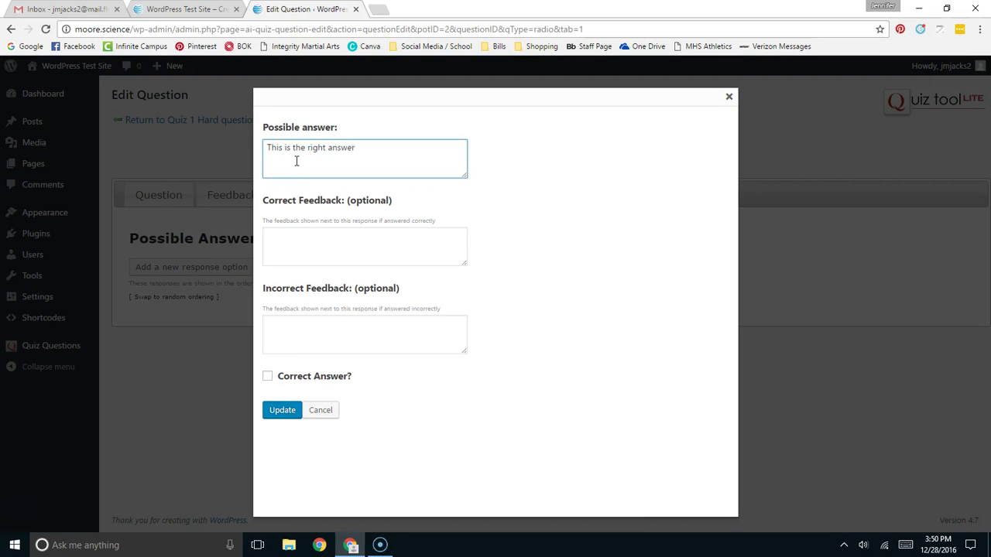
click(267, 376)
click(282, 410)
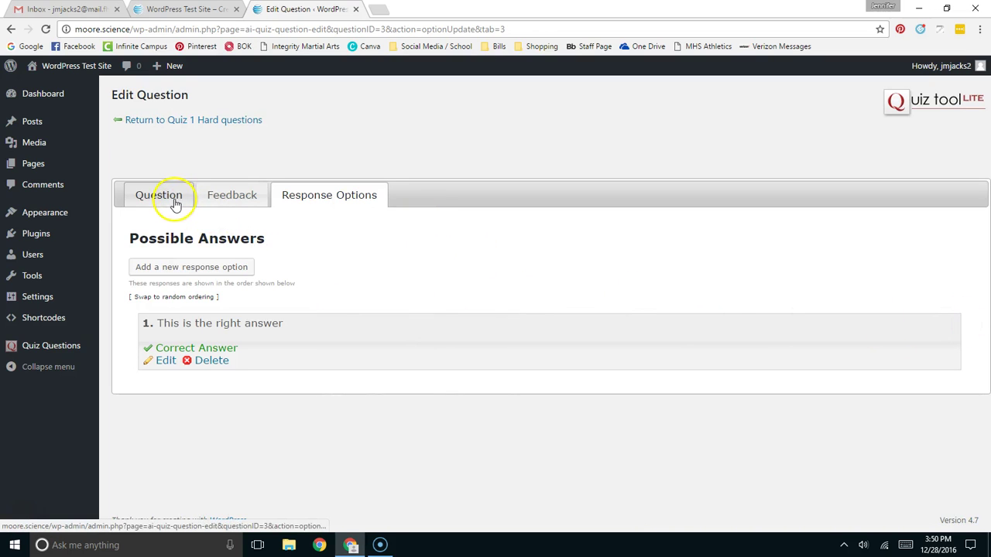
- Add a second, wrong response option reading 'This is the worng answer'
click(175, 126)
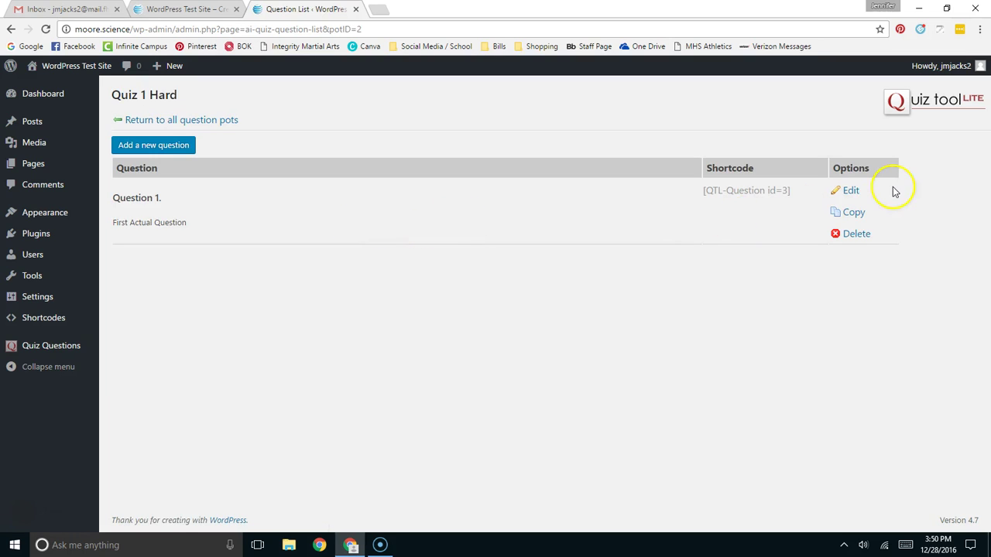
click(854, 197)
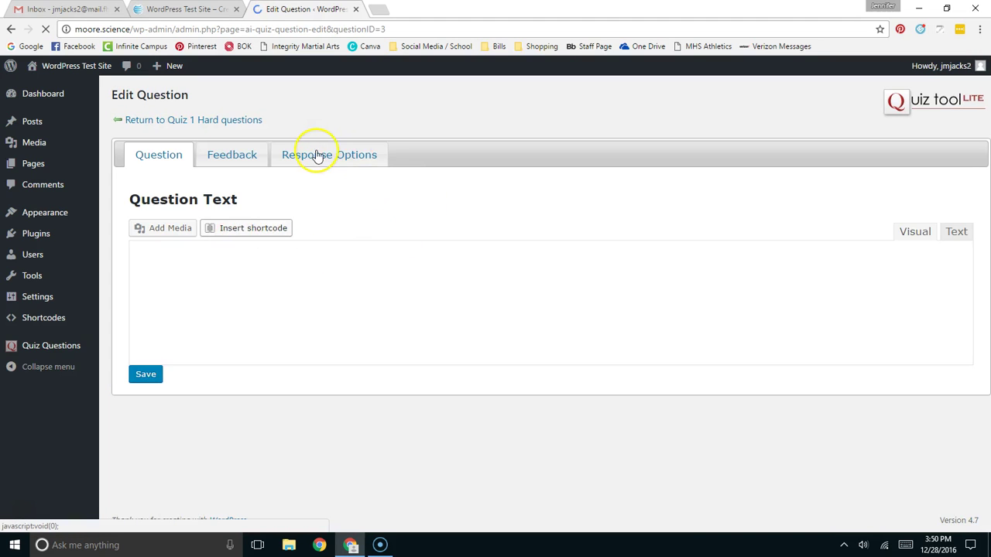
click(317, 157)
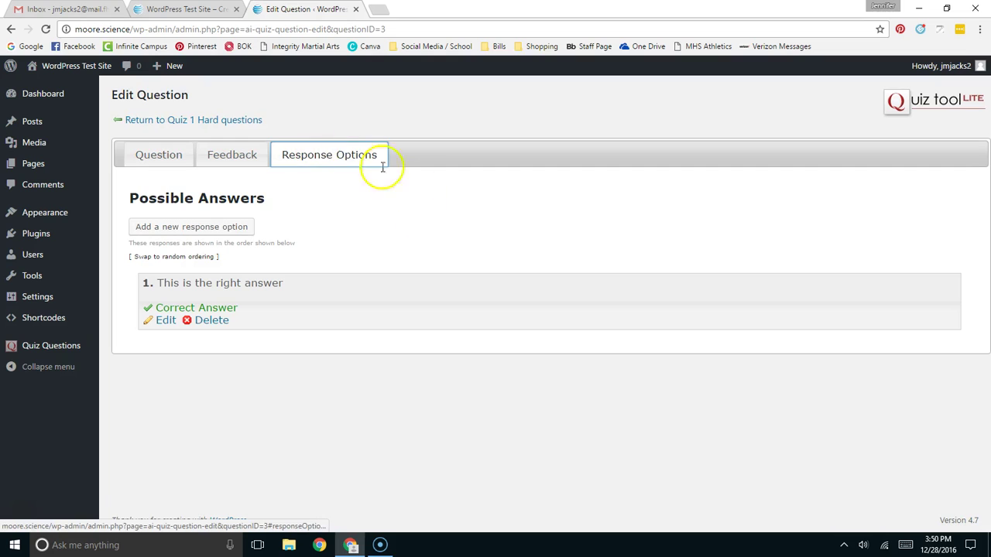
click(186, 228)
click(326, 160)
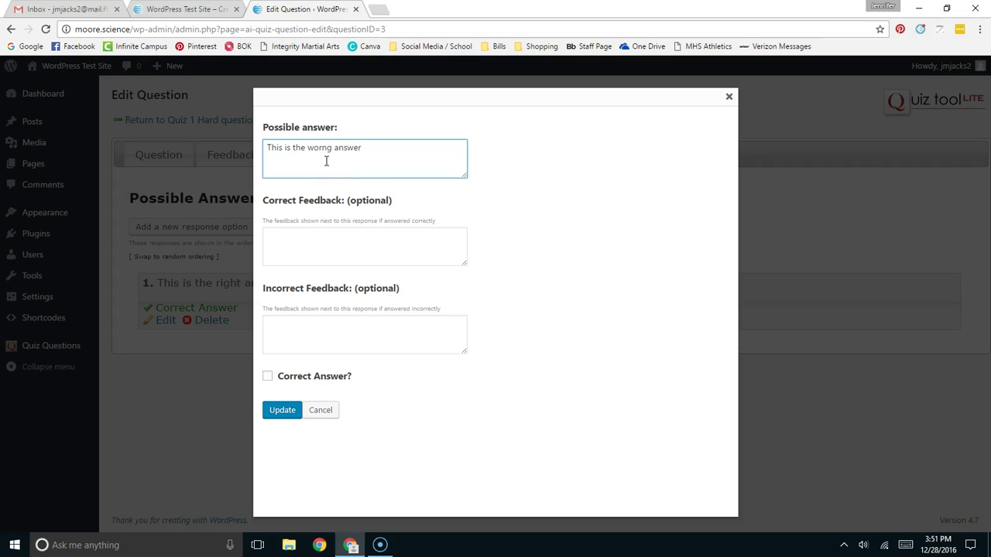
text(This is the worng answer)
click(279, 412)
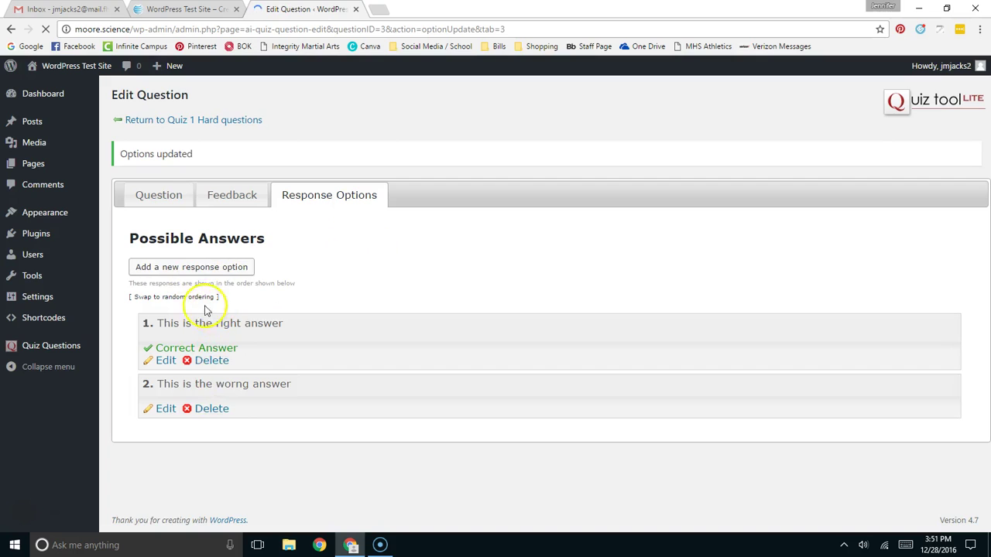
- Copy the Hard question within Quiz 1 Hard and retitle Question 1 'First Hard Actual Question'
click(164, 122)
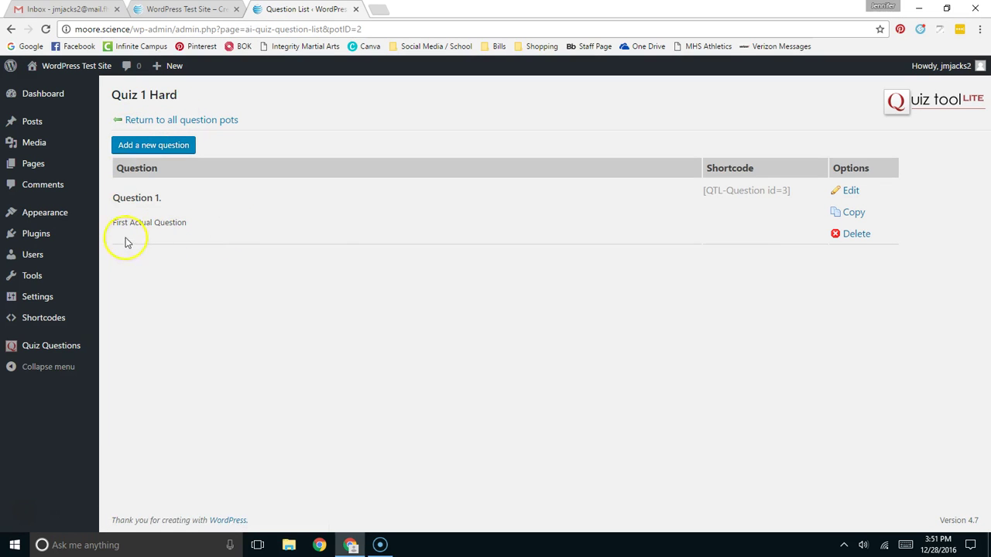
click(856, 213)
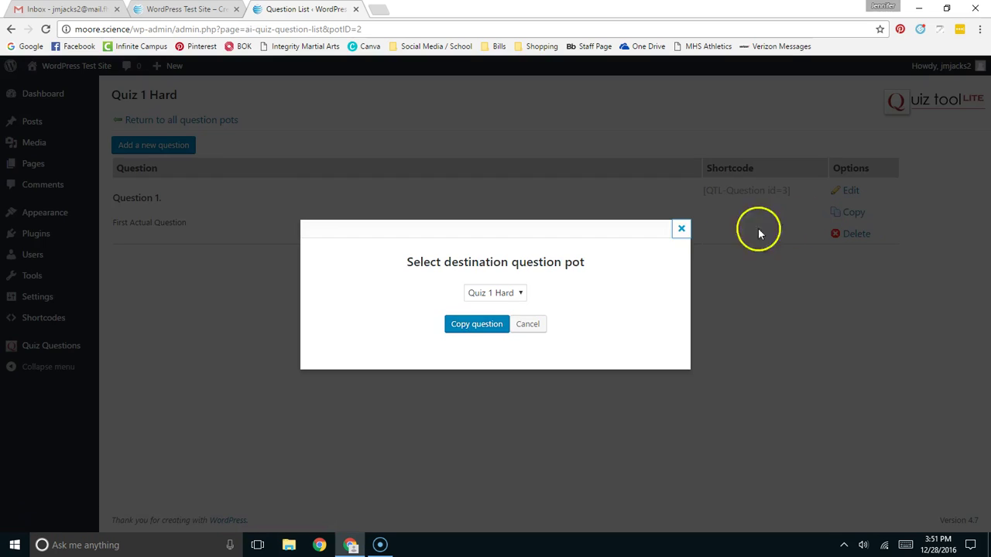
click(489, 325)
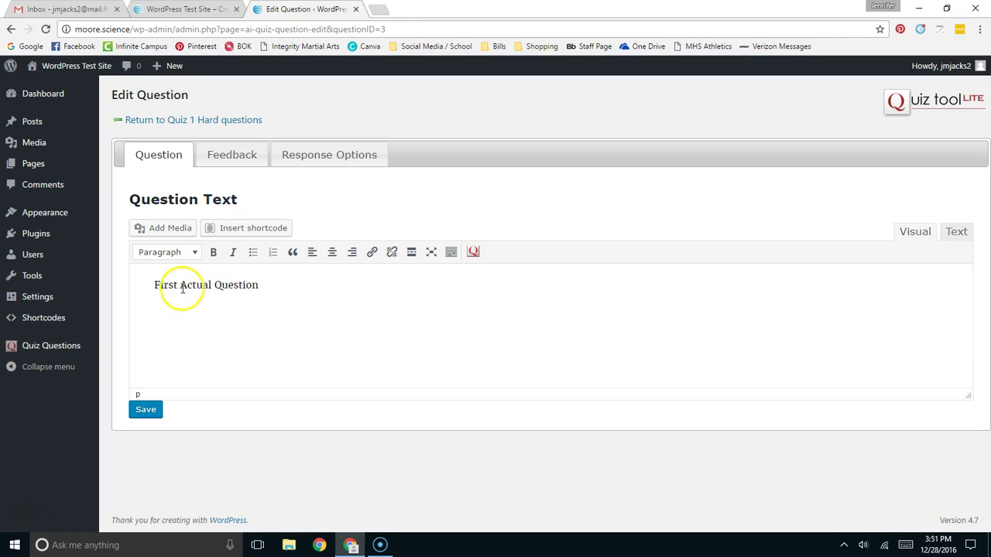
click(185, 285)
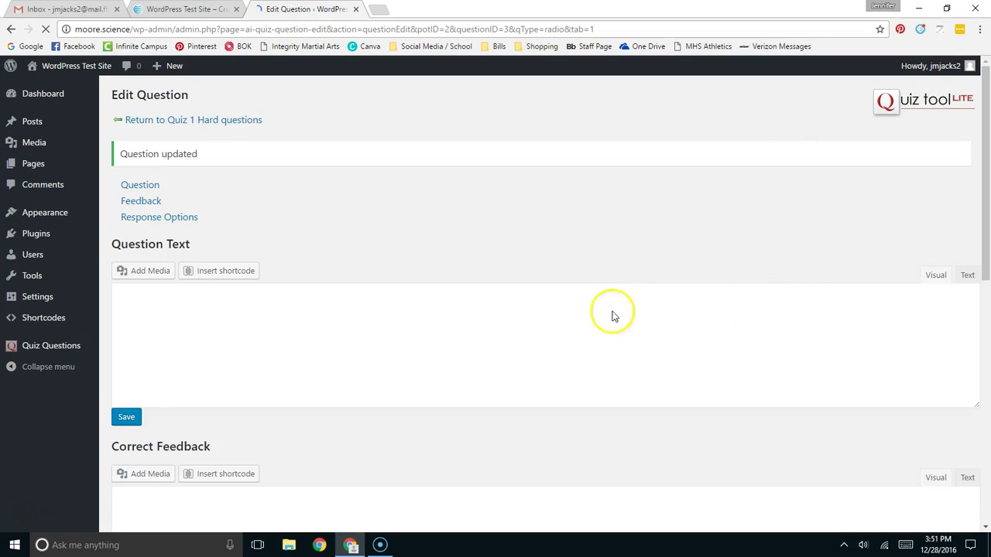
click(174, 126)
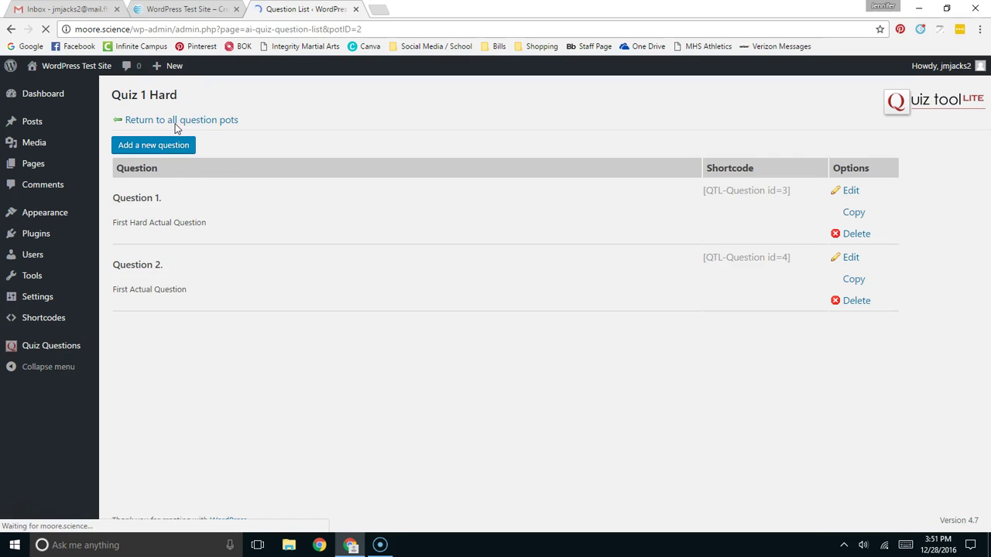
- Retitle the copied Question 2 'Second Hard Actual Question'
click(849, 258)
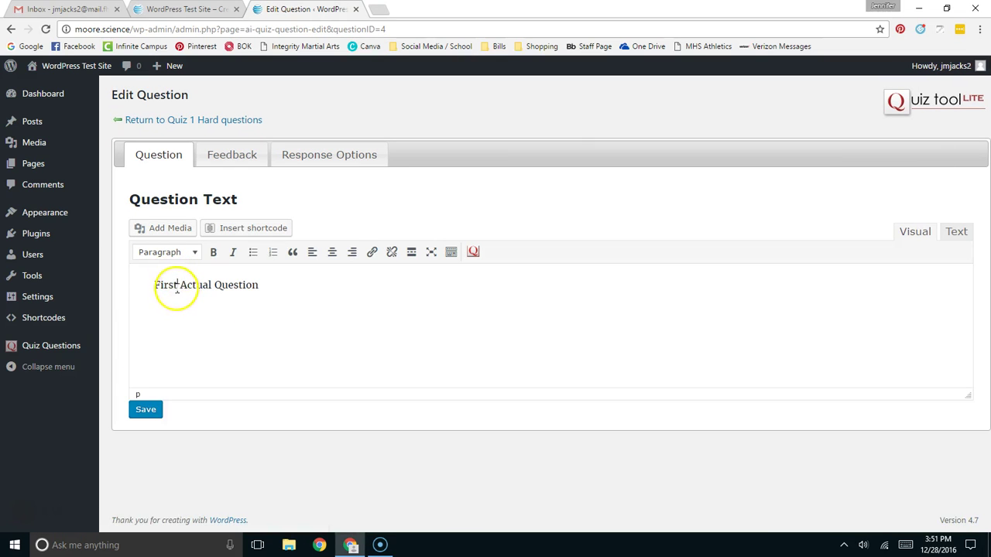
drag(177, 287, 144, 284)
text(Second Hard)
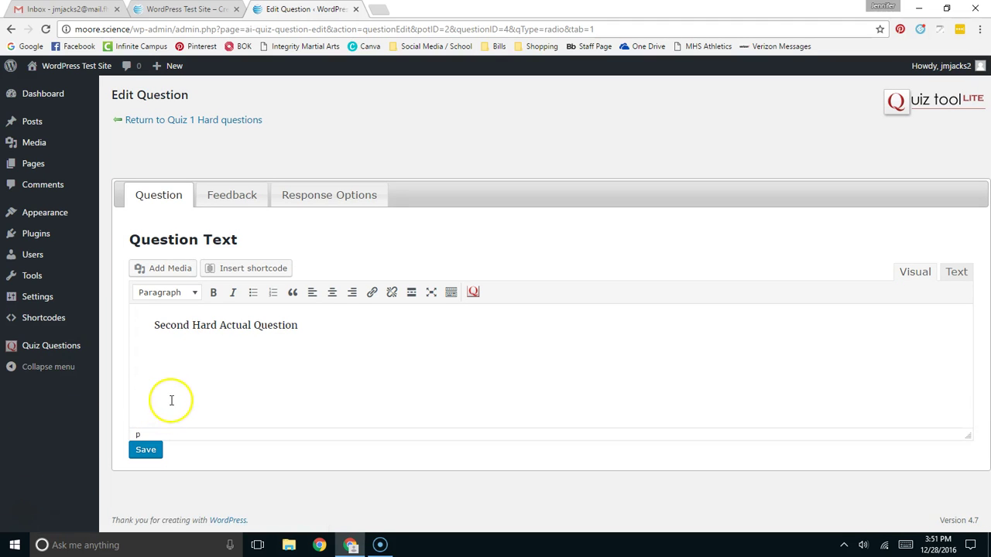
click(209, 122)
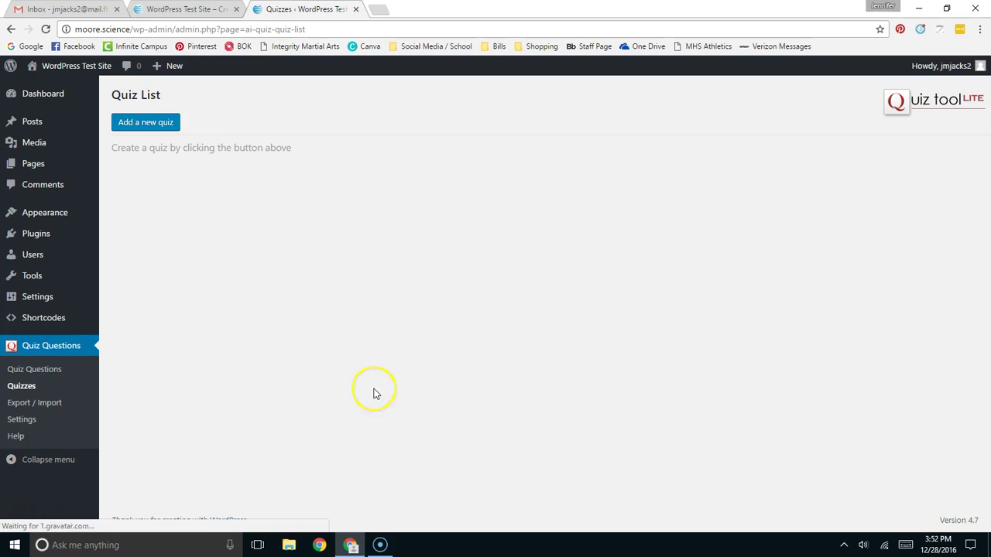
- Create Quiz One drawing 1 question each from the Quiz 1 Easy and Quiz 1 Hard pots, and update it
click(136, 127)
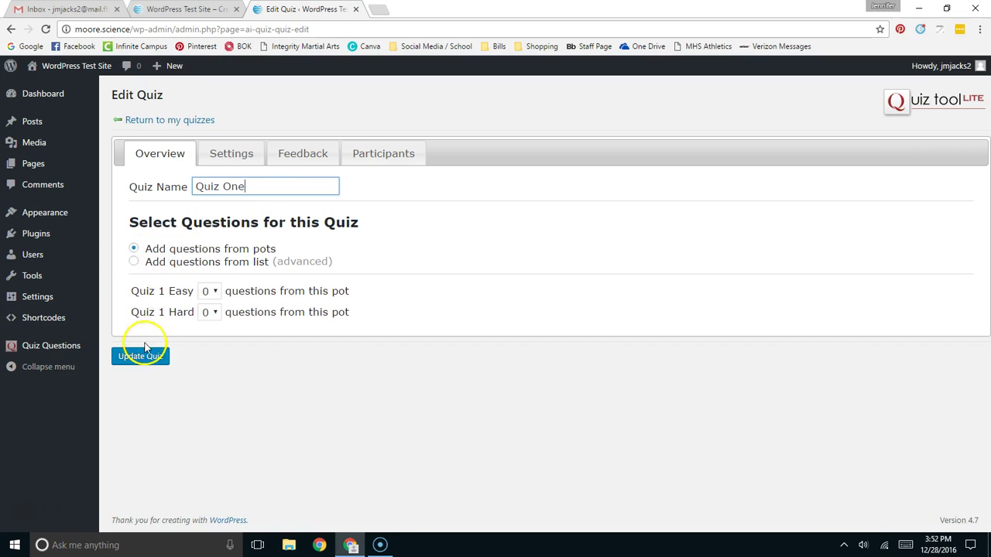
click(216, 296)
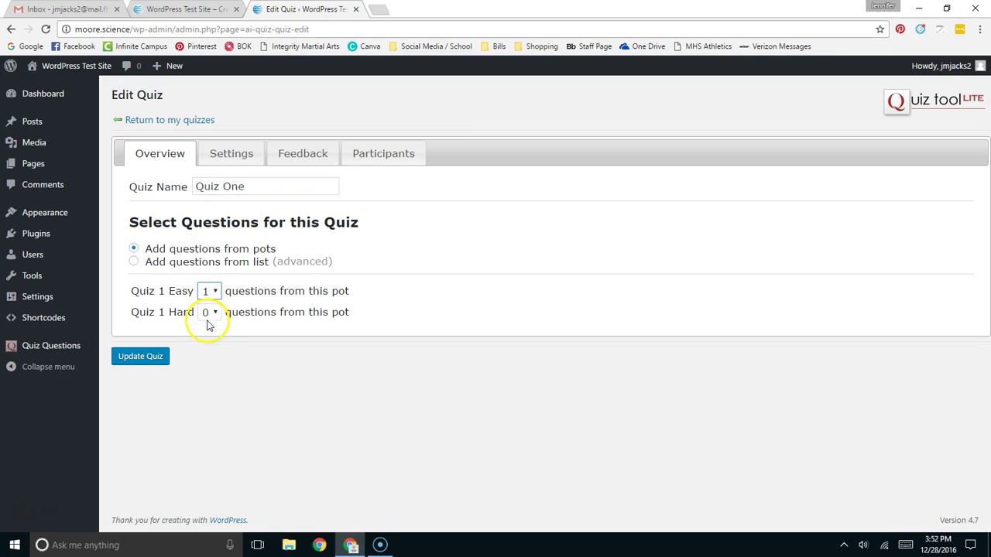
click(207, 341)
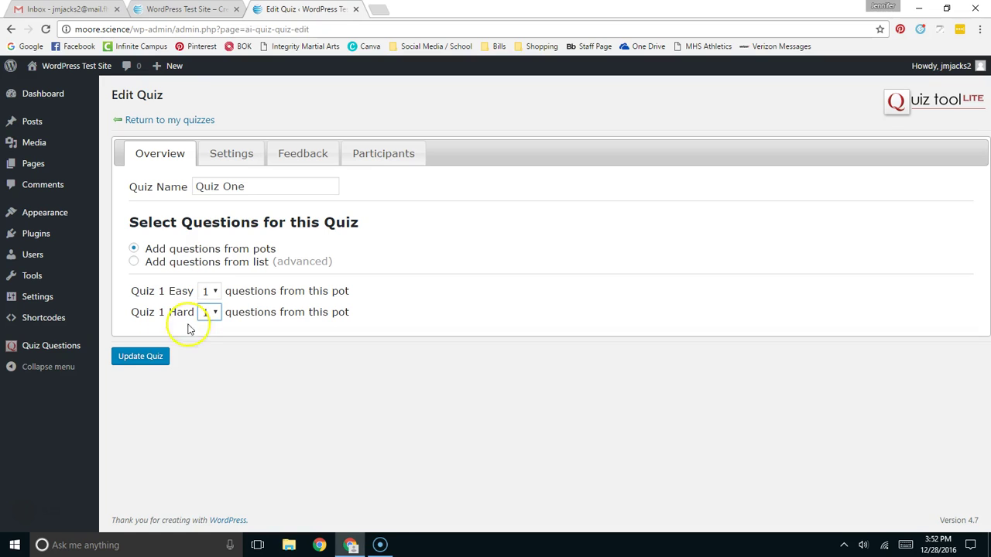
click(136, 364)
click(145, 362)
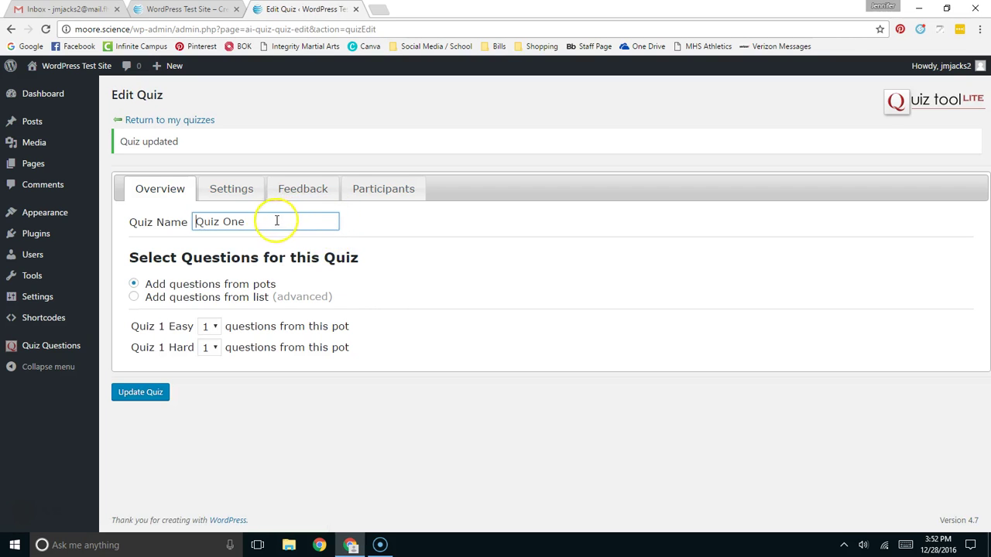
- Review the quiz's availability and completion settings, then return to the quiz list
click(229, 191)
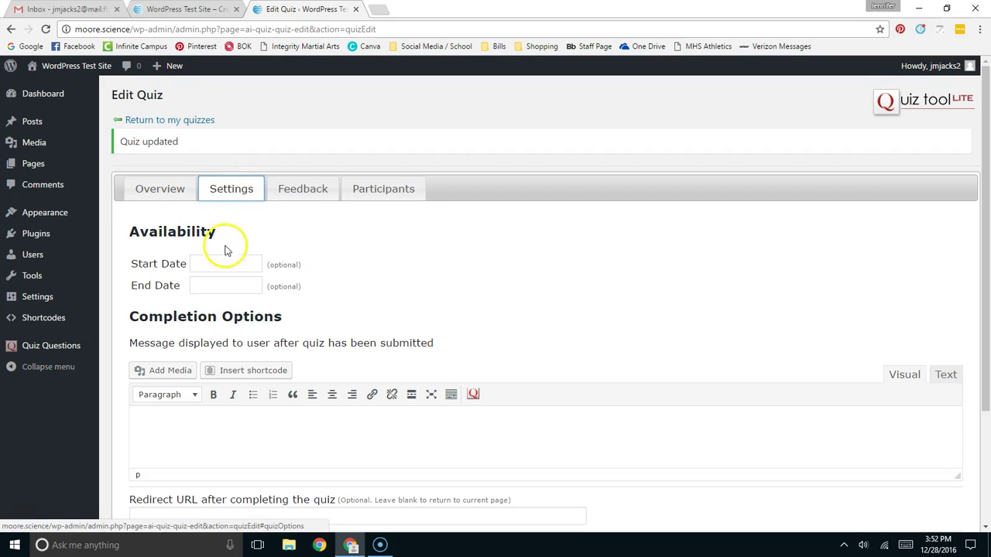
scroll(377, 283, down, 2)
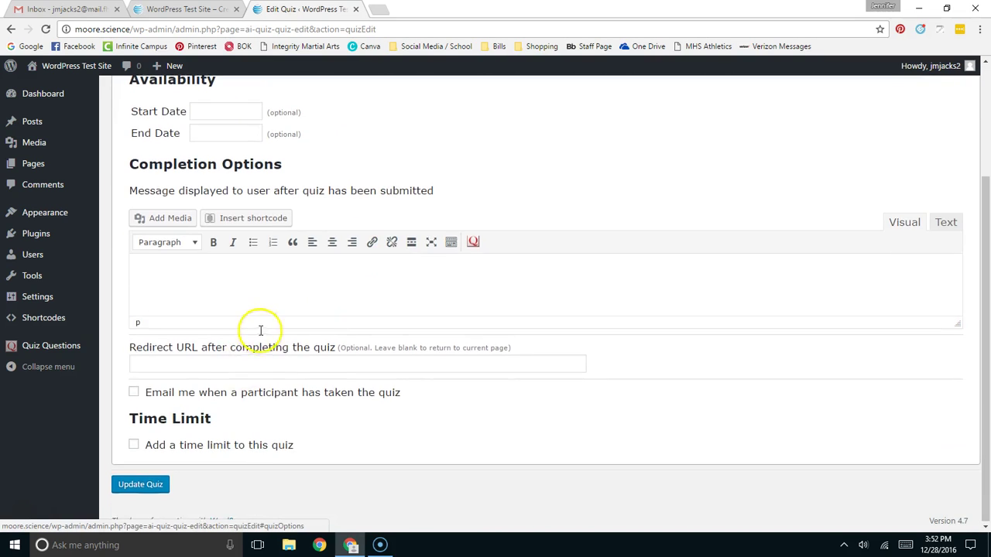
scroll(246, 356, up, 3)
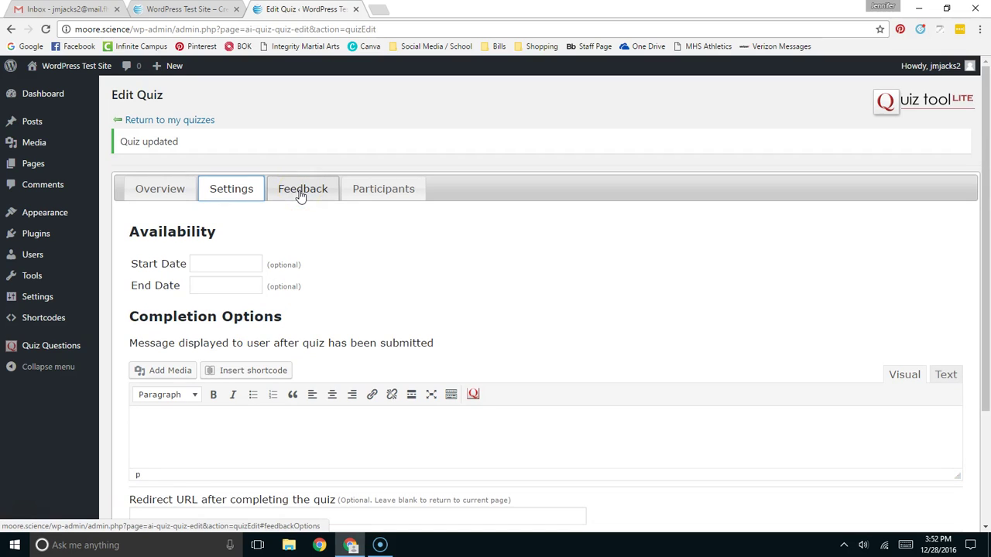
click(168, 121)
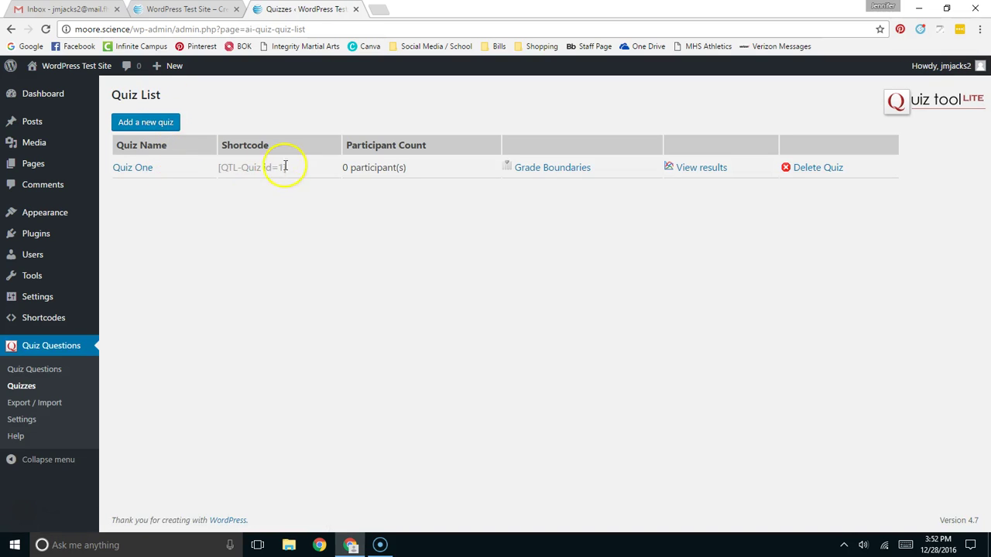
- Copy the [QTL-Quiz id=1] shortcode from the Quiz List and start a new post
drag(285, 169, 208, 175)
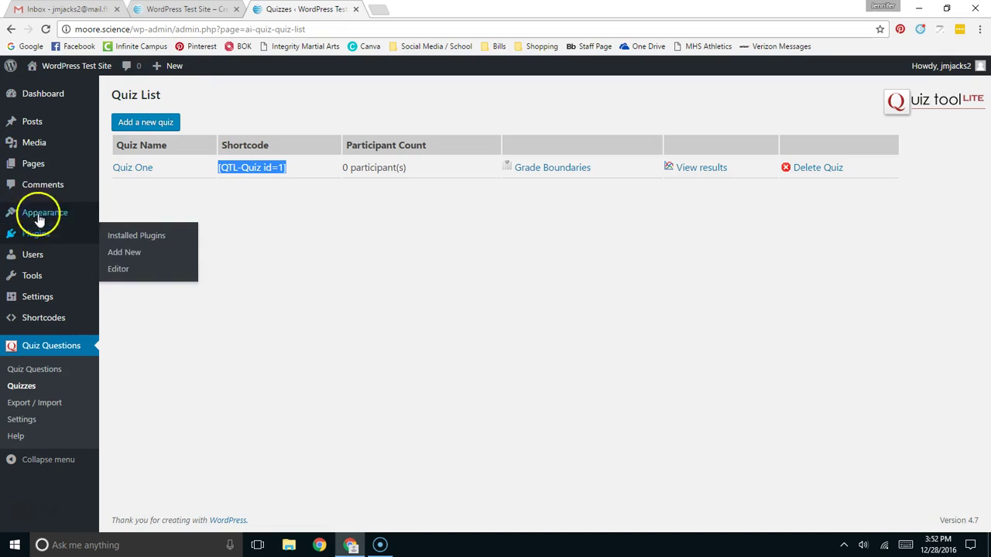
mouse_move(46, 122)
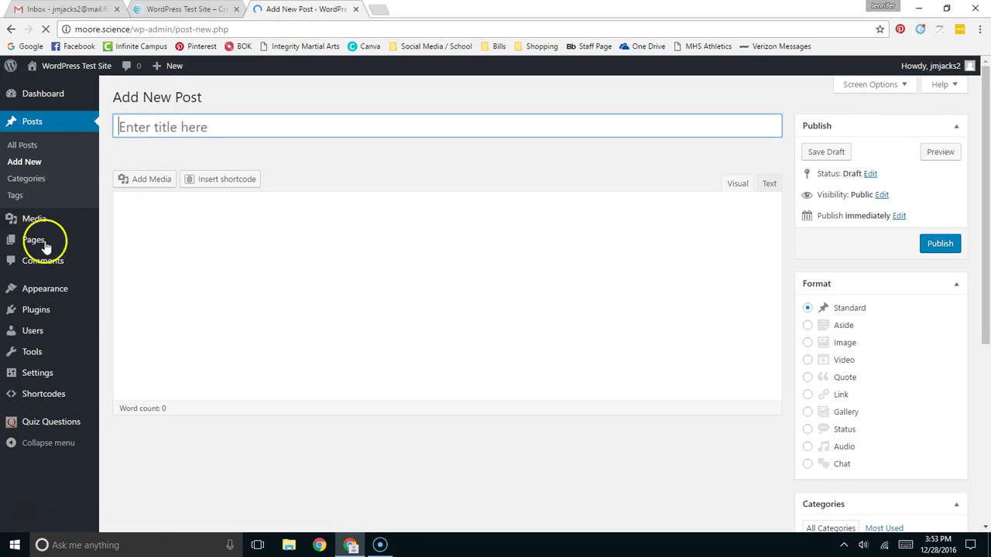
mouse_move(39, 403)
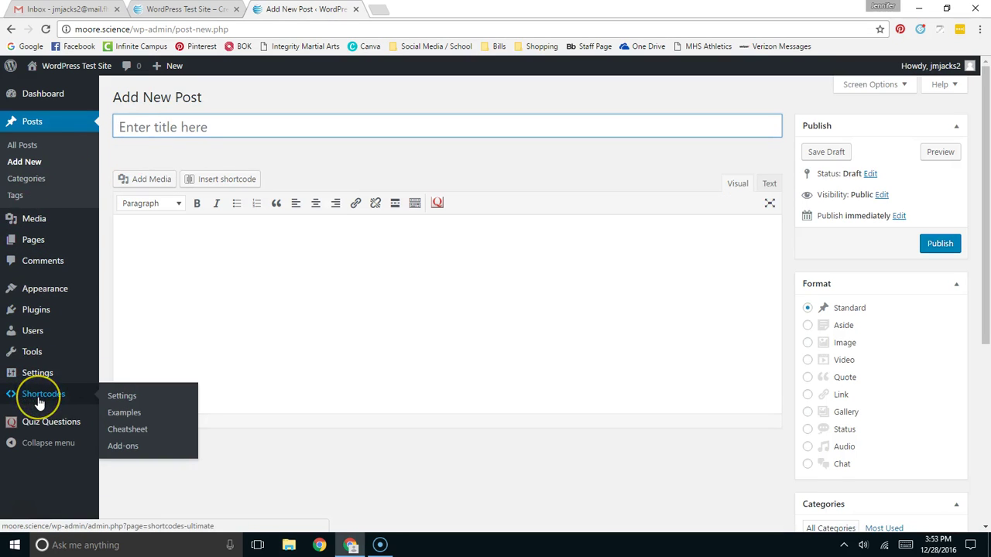
- Title the post 'Quiz One', paste the shortcode in Text mode, and publish it
click(179, 119)
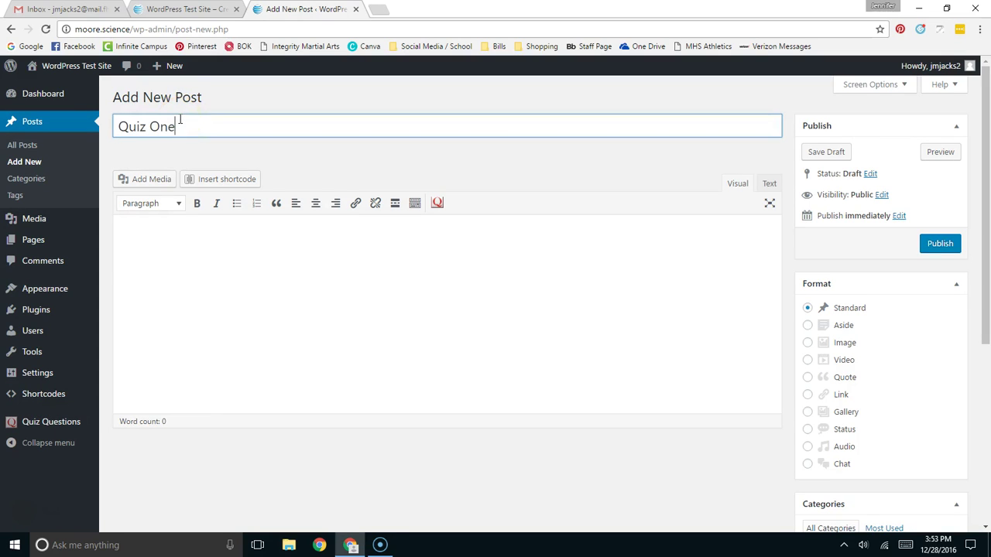
click(173, 255)
key(ctrl+v)
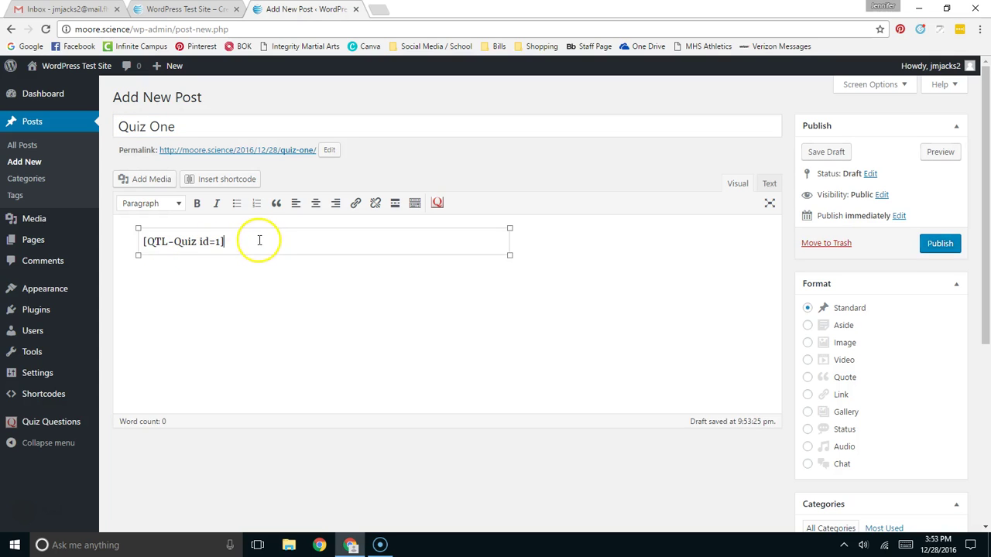
key(ctrl+z)
click(768, 184)
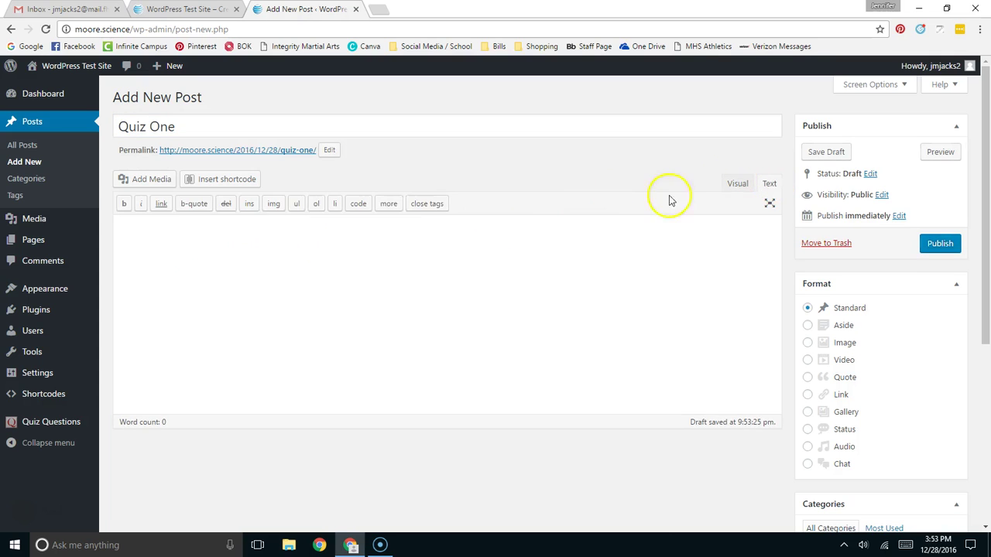
click(136, 233)
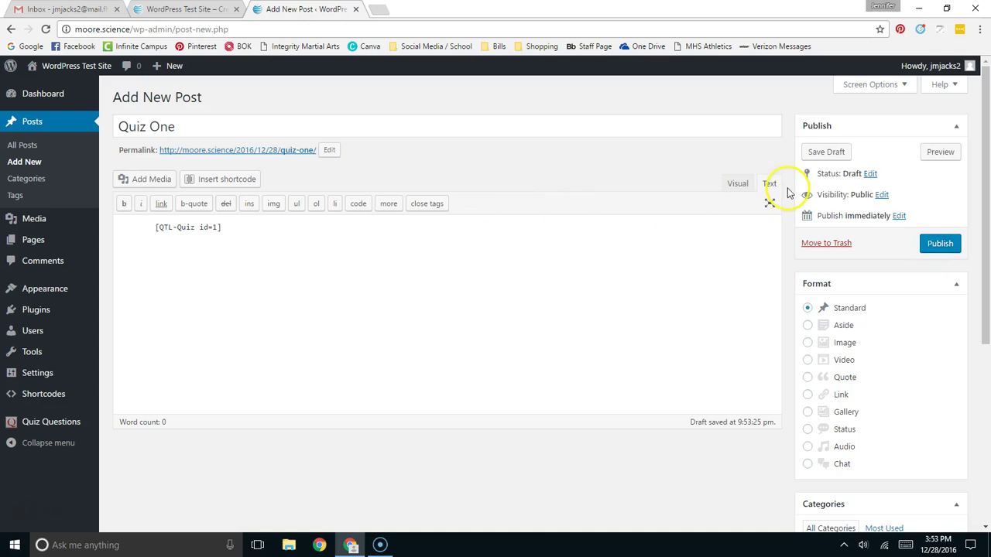
click(942, 252)
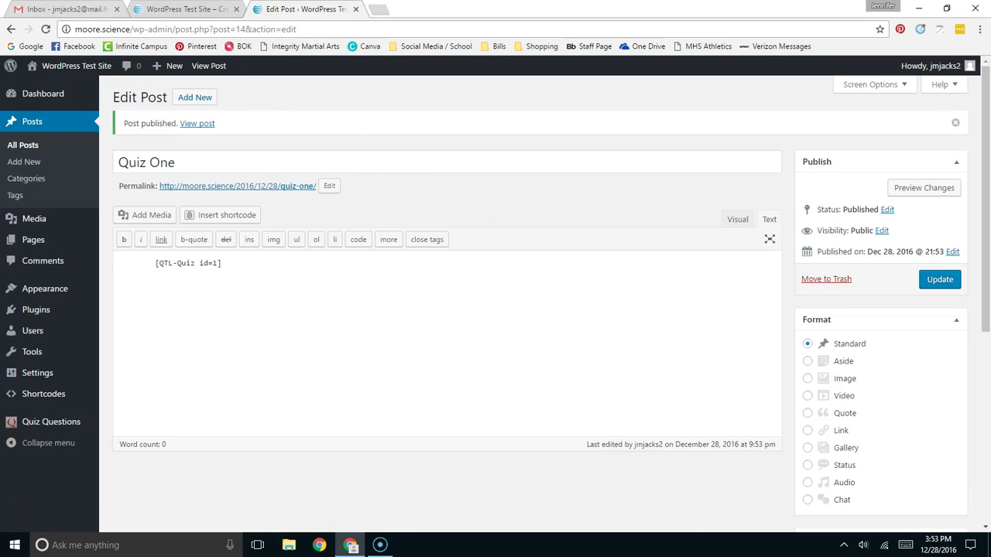
- Reload the live site and choose the right answer for Questions 1 and 2
click(166, 10)
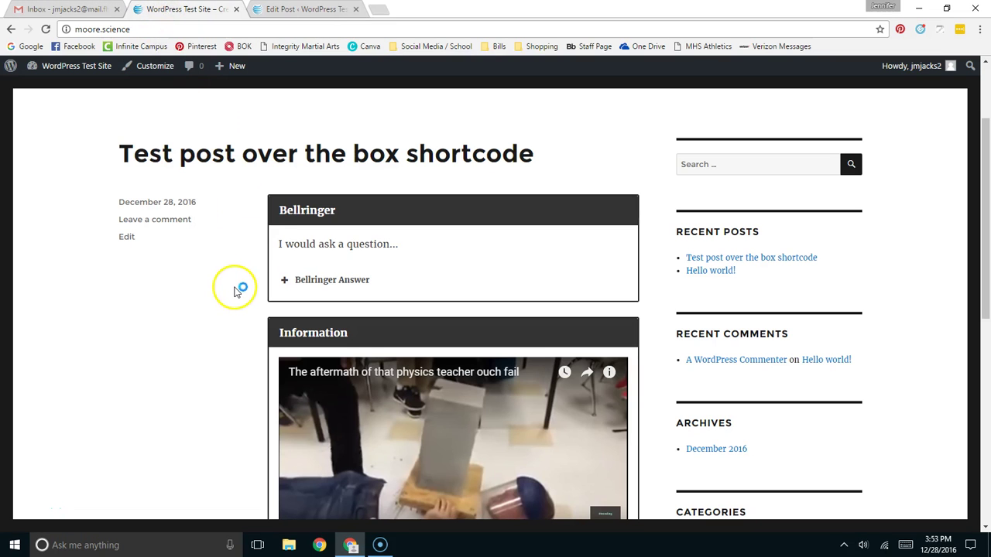
key(F5)
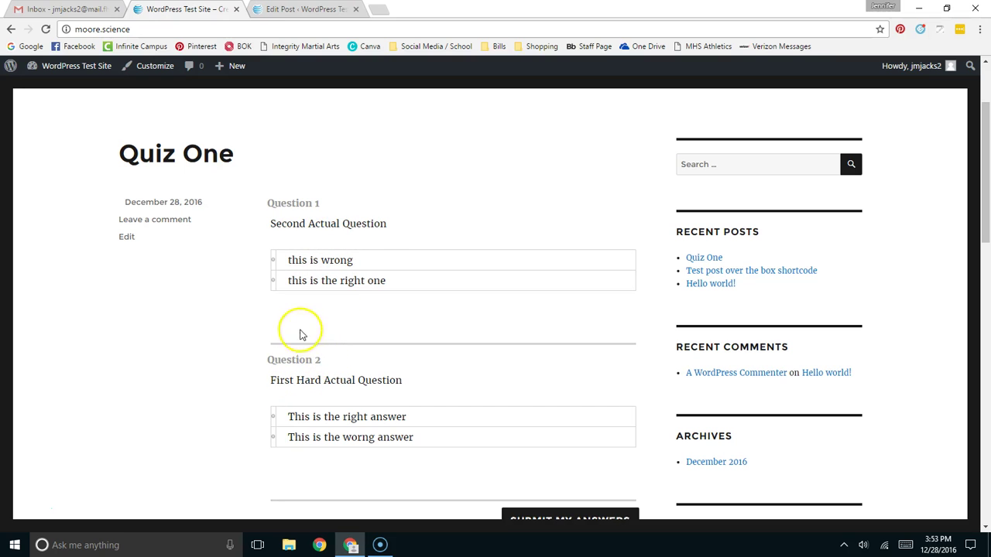
click(273, 281)
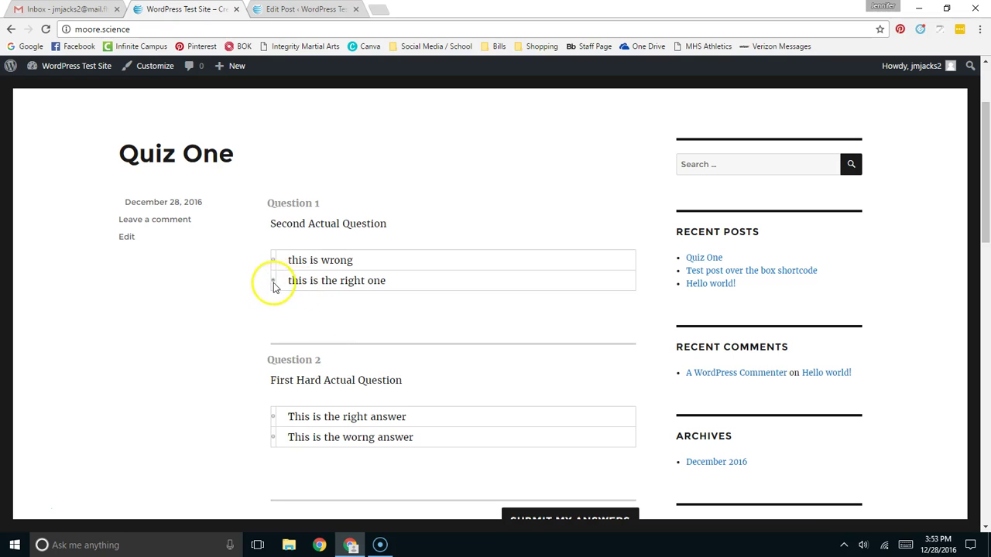
click(273, 417)
scroll(273, 339, down, 2)
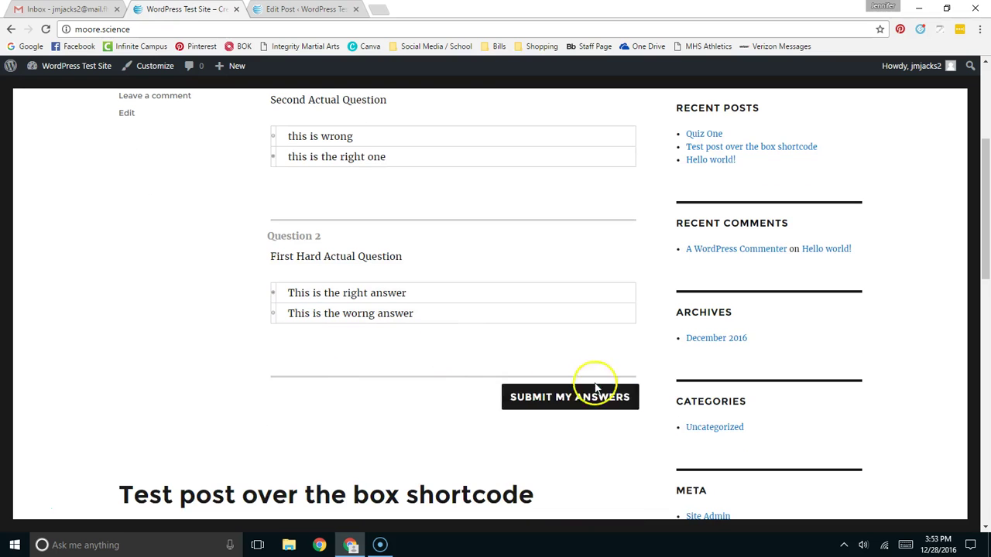
- Submit the answers and review the results: both questions Correct, 100% score
click(601, 397)
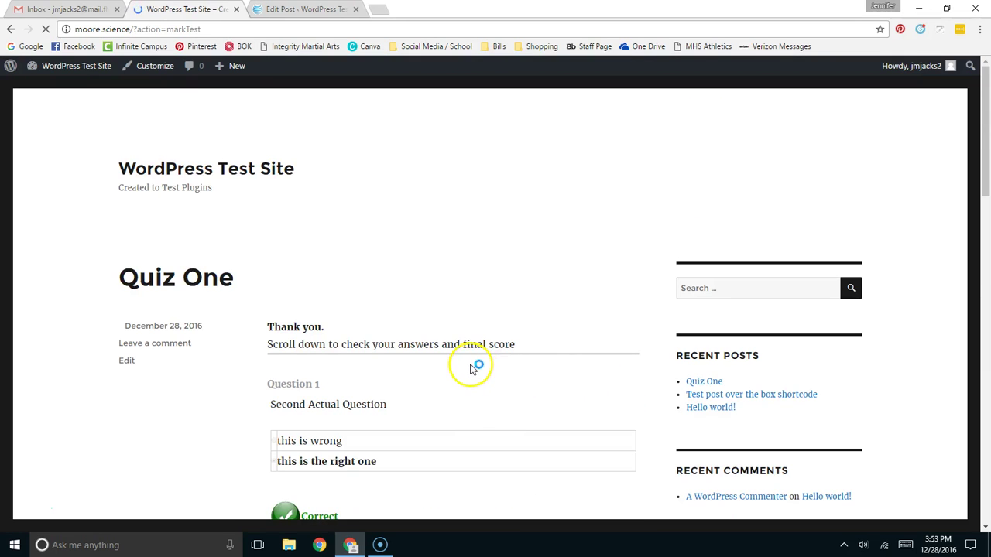
scroll(465, 367, down, 3)
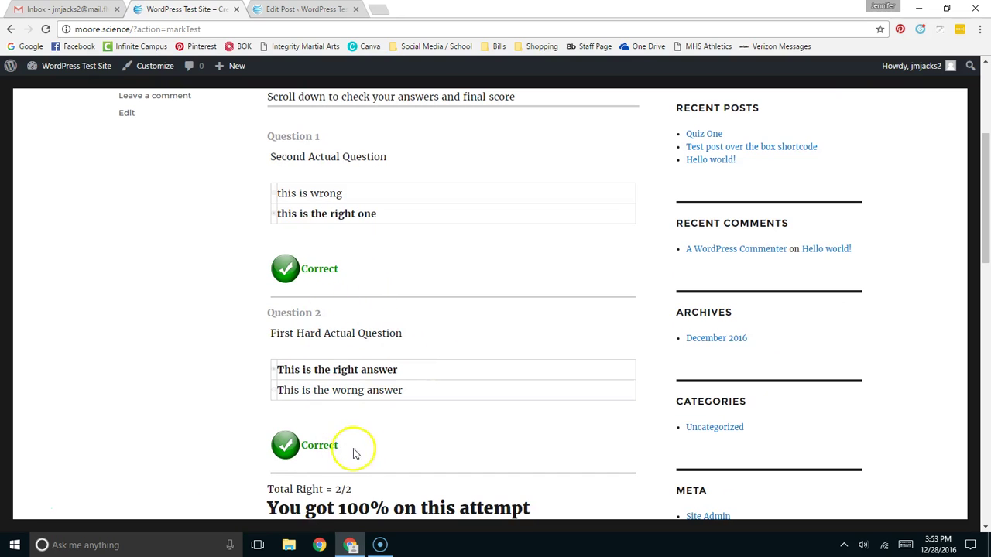
scroll(390, 447, down, 2)
scroll(425, 440, down, 2)
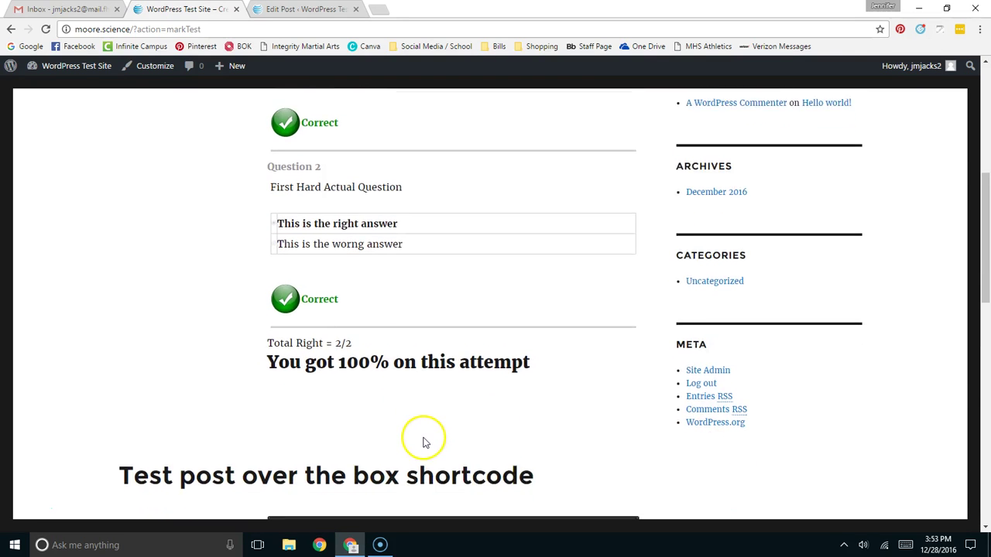
scroll(424, 439, up, 3)
scroll(422, 433, up, 5)
scroll(418, 428, down, 5)
- Go back, pick 'This is the worng answer' for Question 2, resubmit, and highlight the 50% score
scroll(415, 425, up, 4)
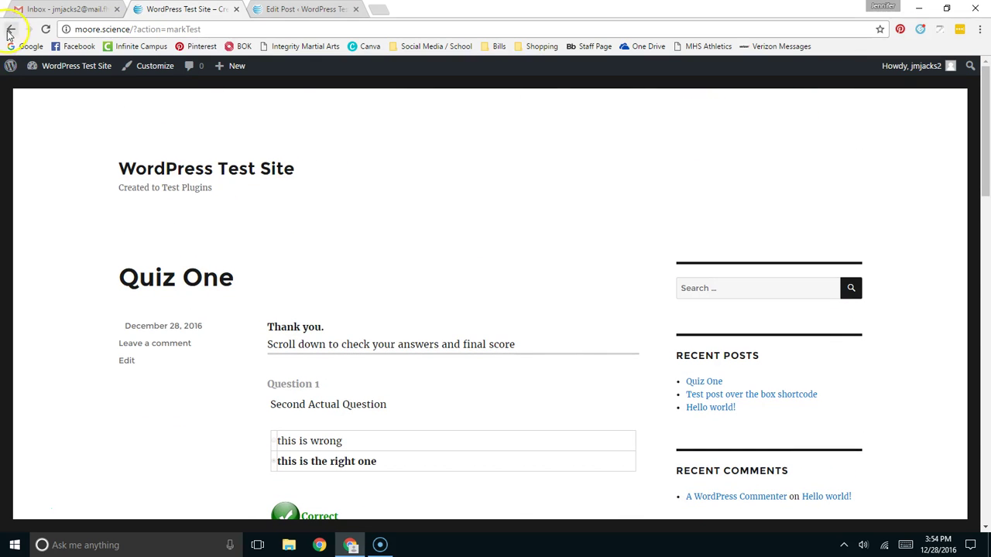
click(10, 29)
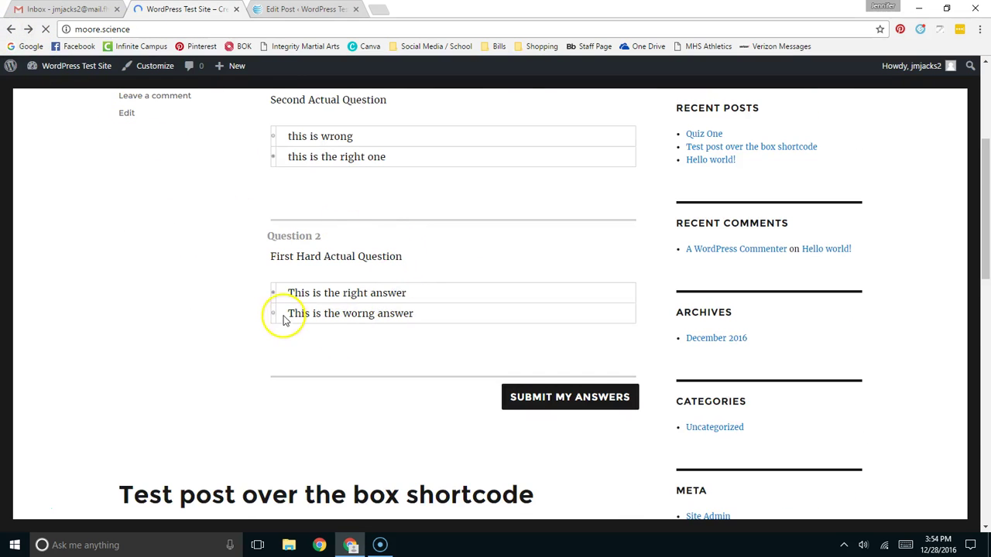
click(282, 318)
click(585, 406)
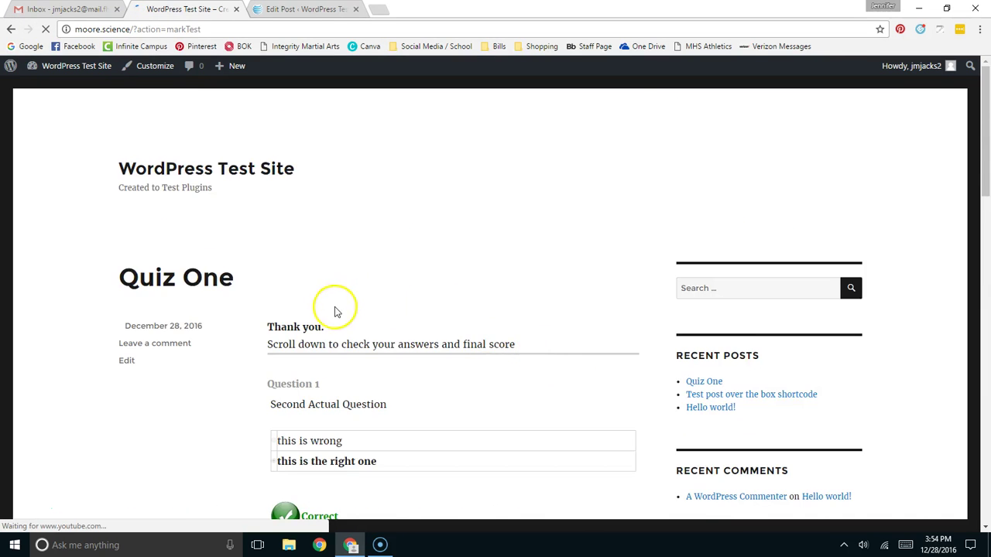
scroll(335, 309, down, 4)
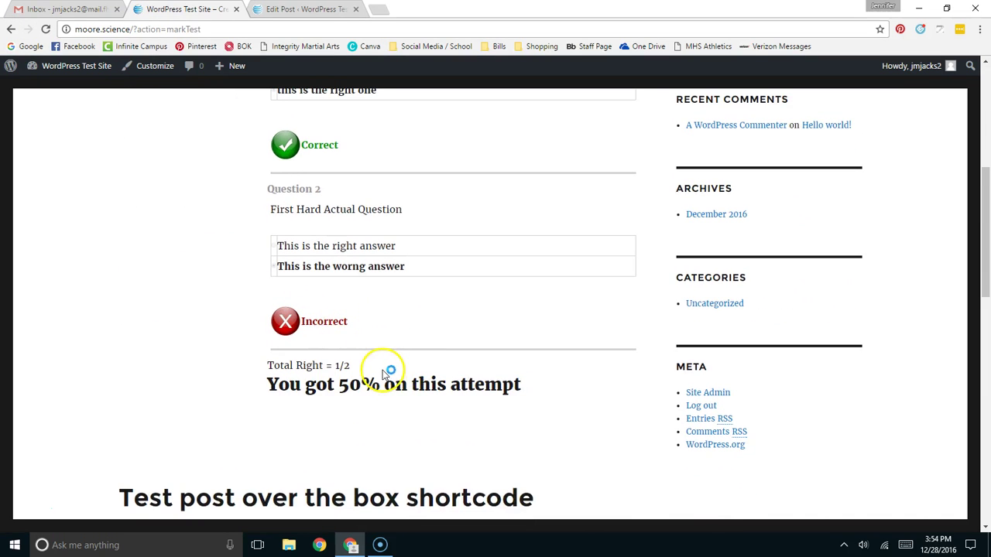
drag(277, 382, 299, 381)
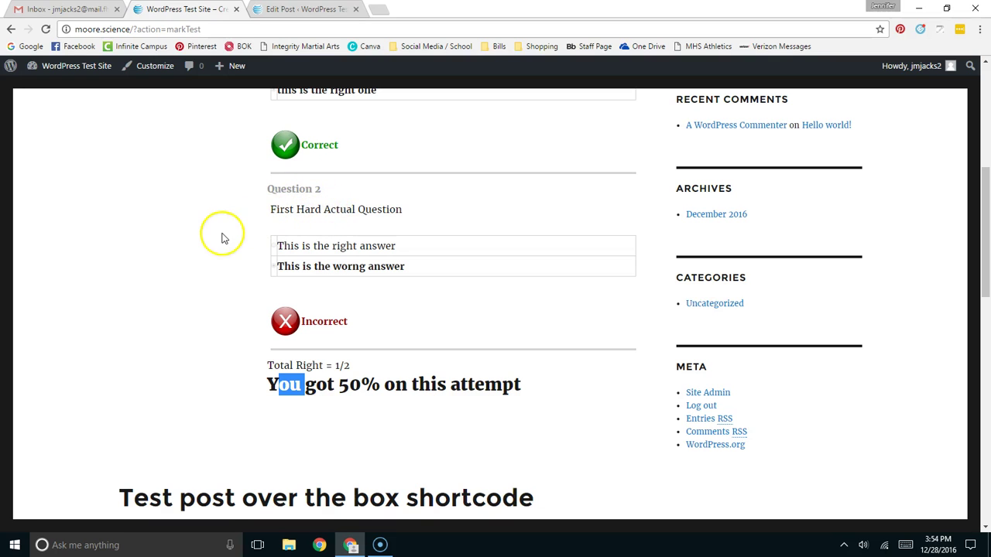
scroll(216, 239, up, 4)
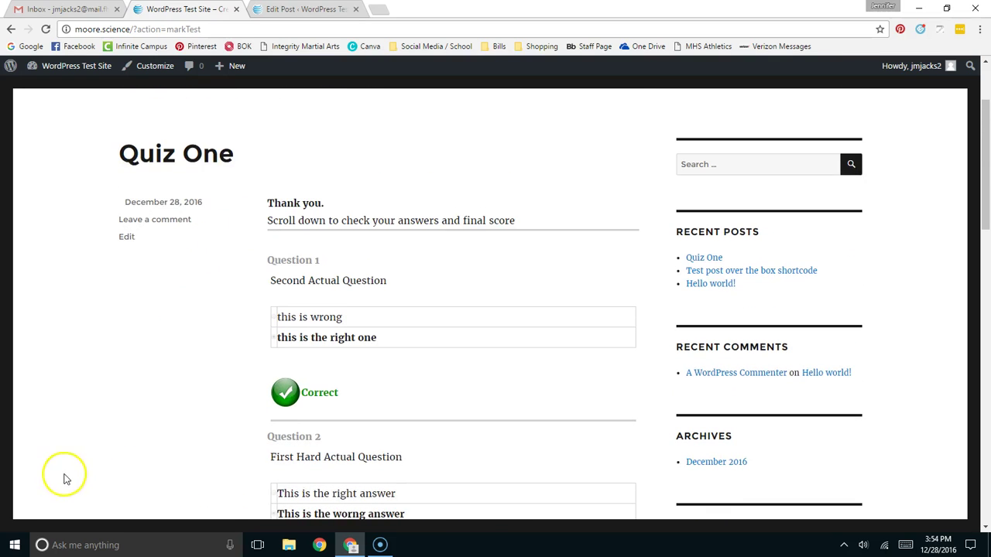